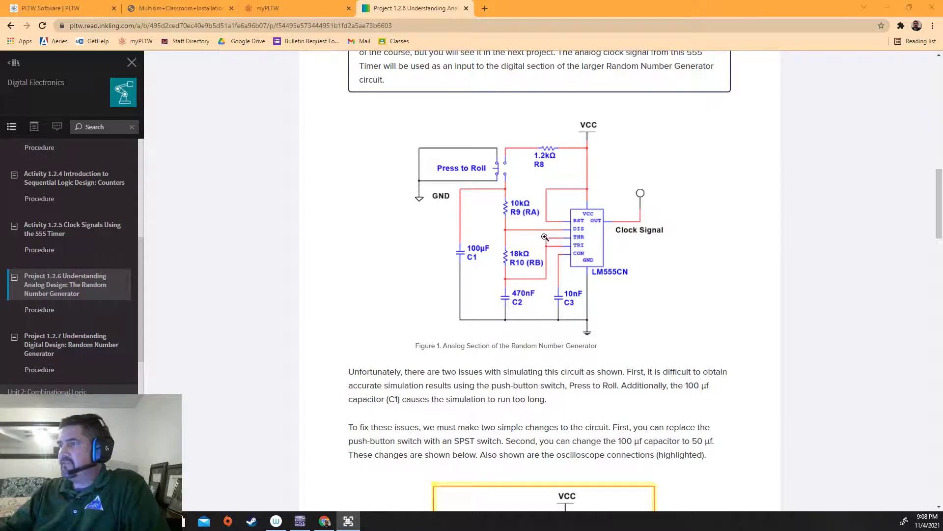
# Scroll the Project 1.2.6 page to the Figure 1 analog section circuit diagram.
pyautogui.scroll(10, 545, 237)
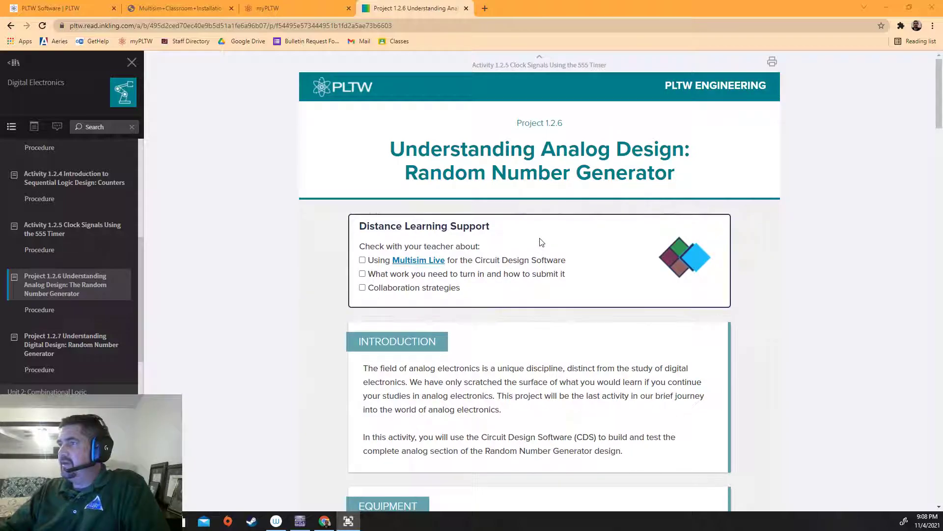
pyautogui.scroll(-1, 542, 243)
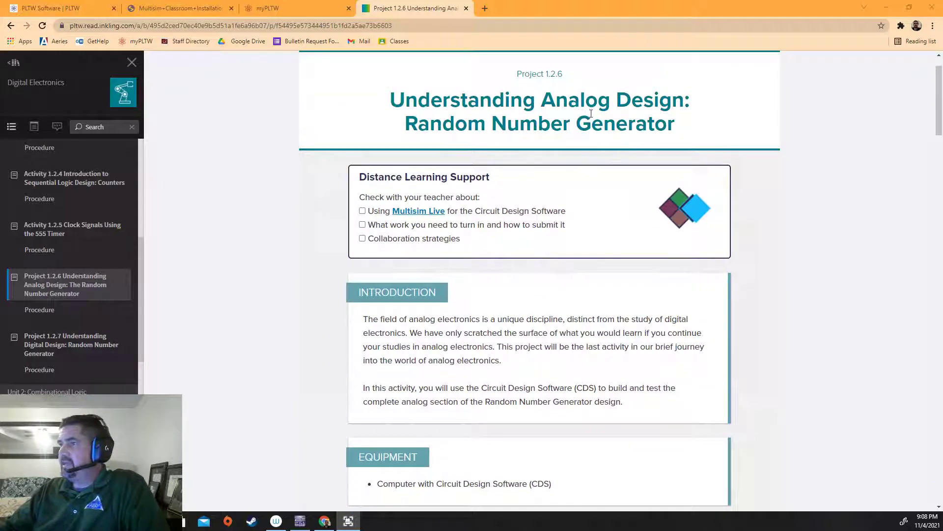
pyautogui.scroll(-10, 602, 143)
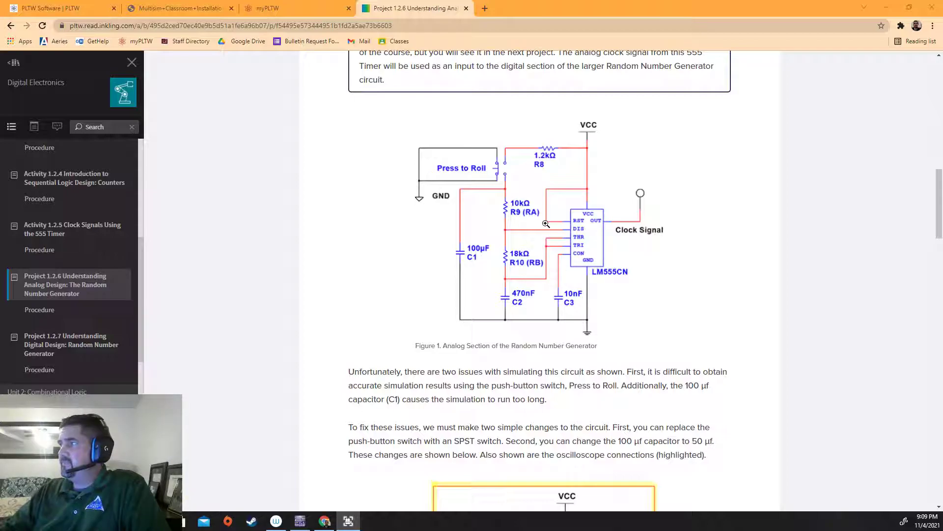
# Enlarge the Figure 1 image showing the LM555CN with R8 1.2kΩ, R9 10kΩ, R10 18kΩ and C1–C3.
pyautogui.click(568, 235)
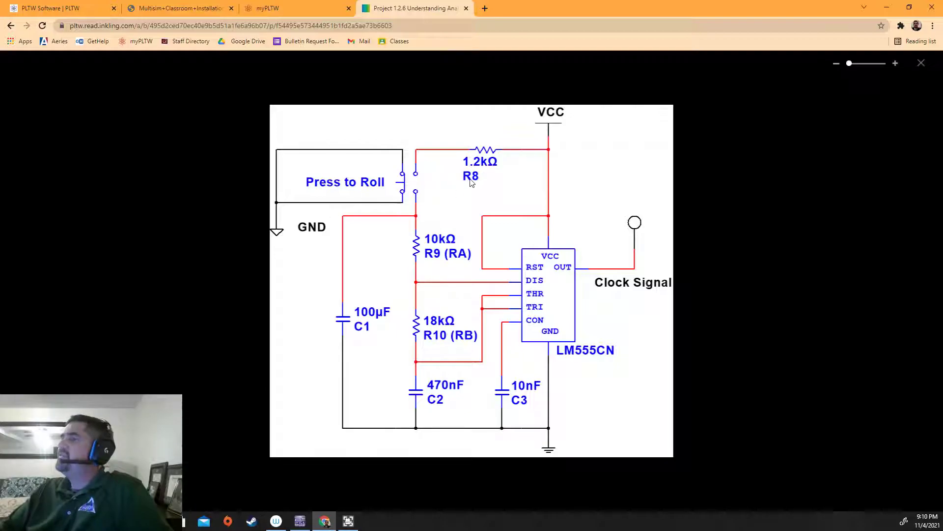
# In Multisim, search 'LM555' and place the LM555CN timer on the schematic as U1.
pyautogui.click(298, 520)
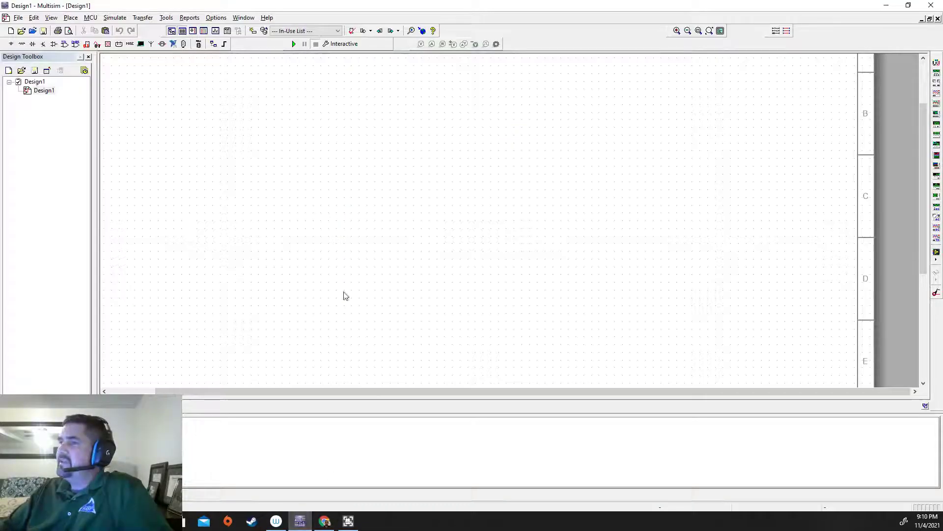
pyautogui.rightClick(311, 133)
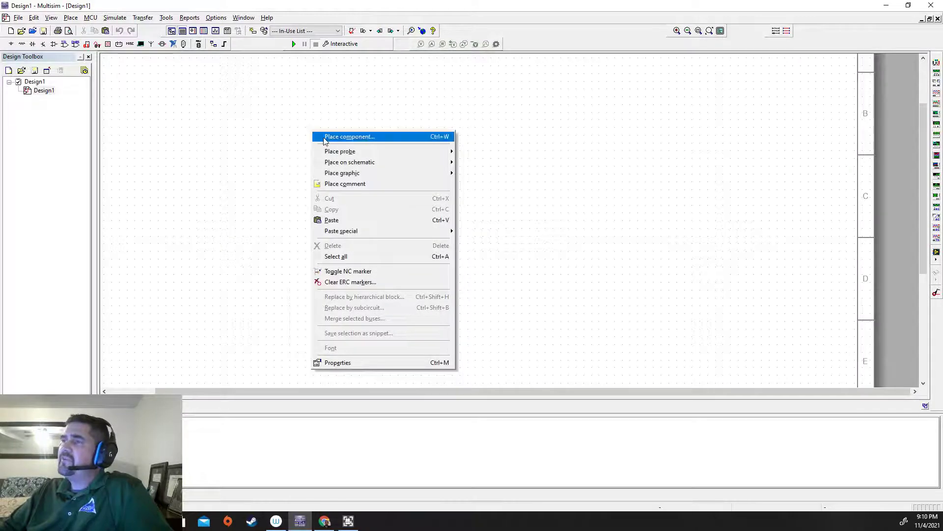
pyautogui.click(323, 135)
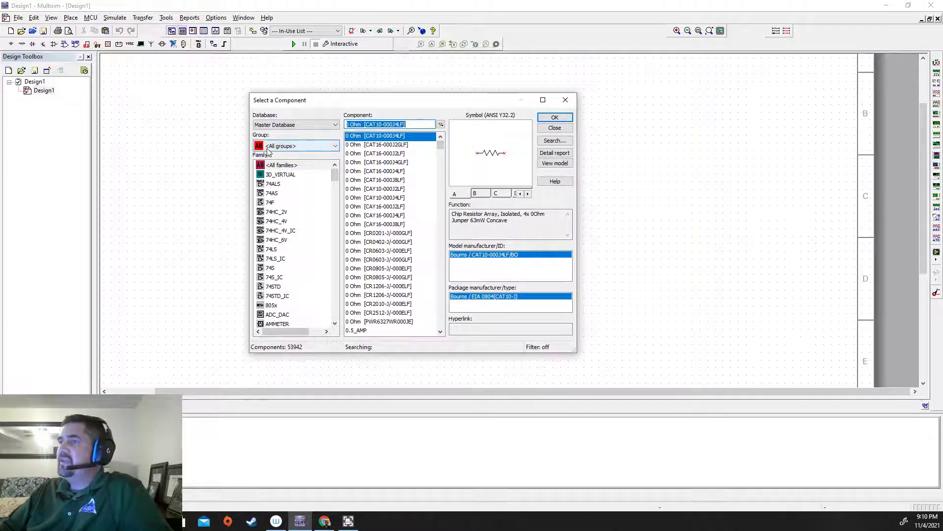
pyautogui.click(383, 124)
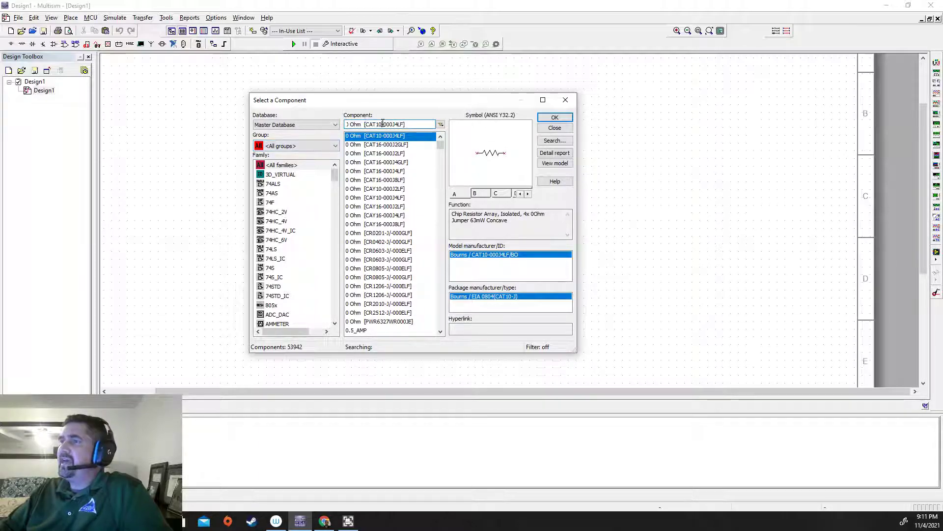
pyautogui.moveTo(413, 123); pyautogui.dragTo(305, 128)
pyautogui.write('LM')
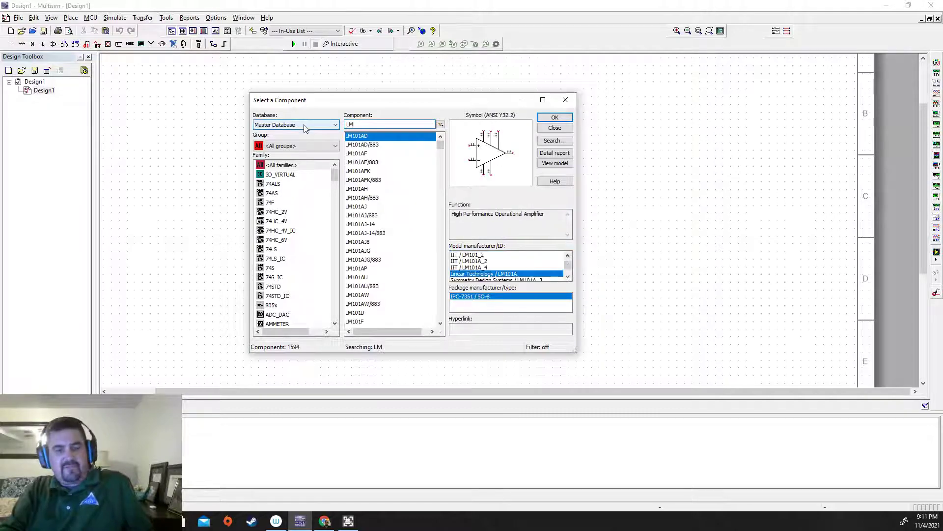
pyautogui.write('555')
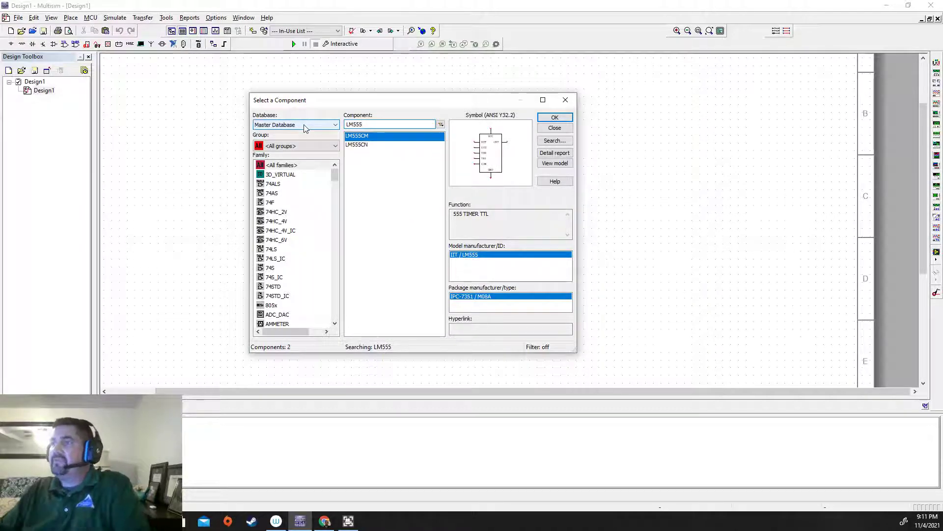
pyautogui.click(361, 145)
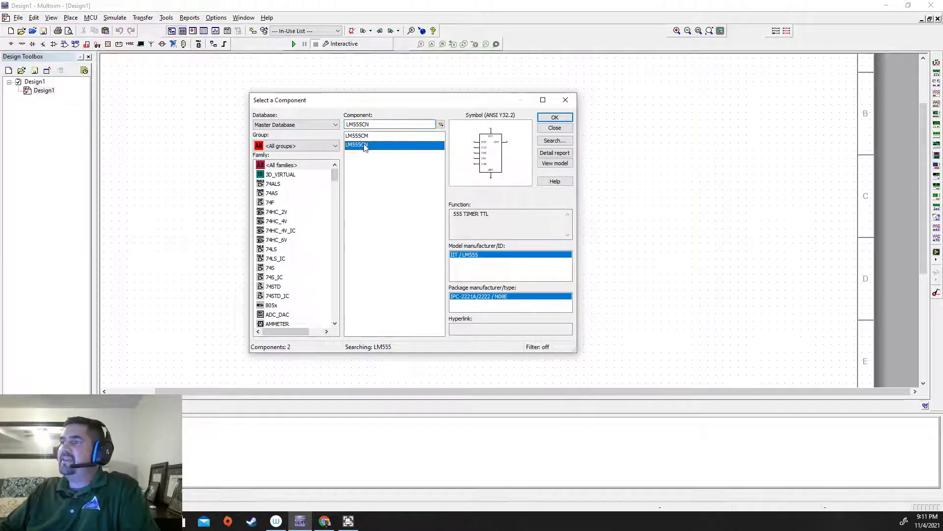
pyautogui.click(555, 117)
pyautogui.click(403, 252)
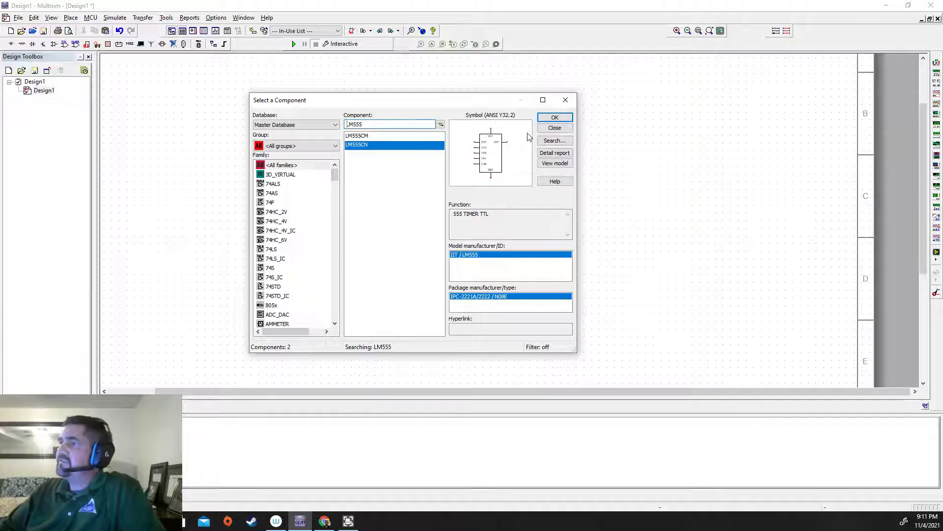
# Place a PB_DPST push-button switch from Basic > SWITCH as S1, left of the timer.
pyautogui.click(304, 146)
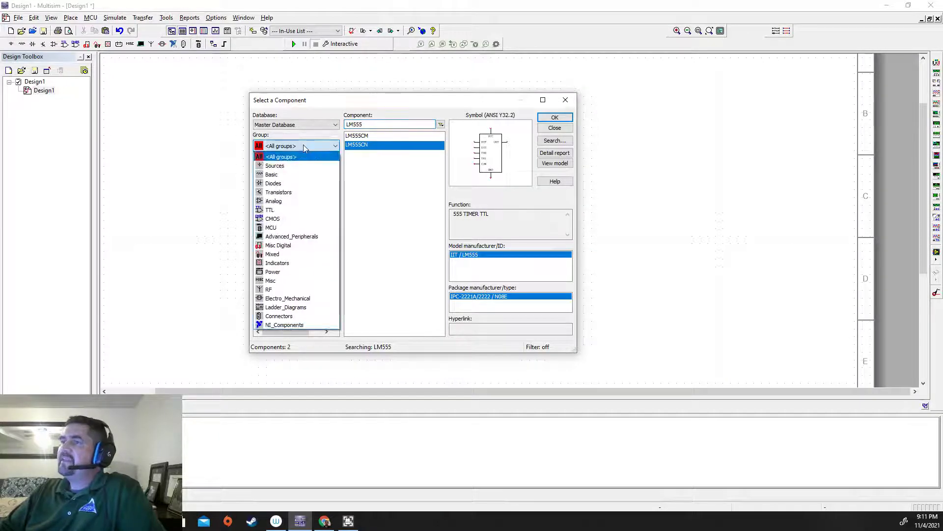
pyautogui.click(285, 173)
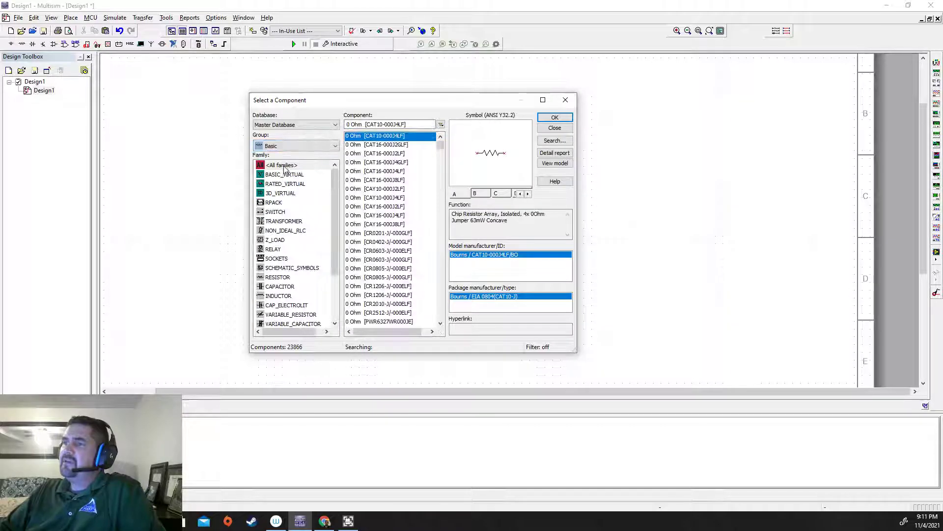
pyautogui.click(285, 211)
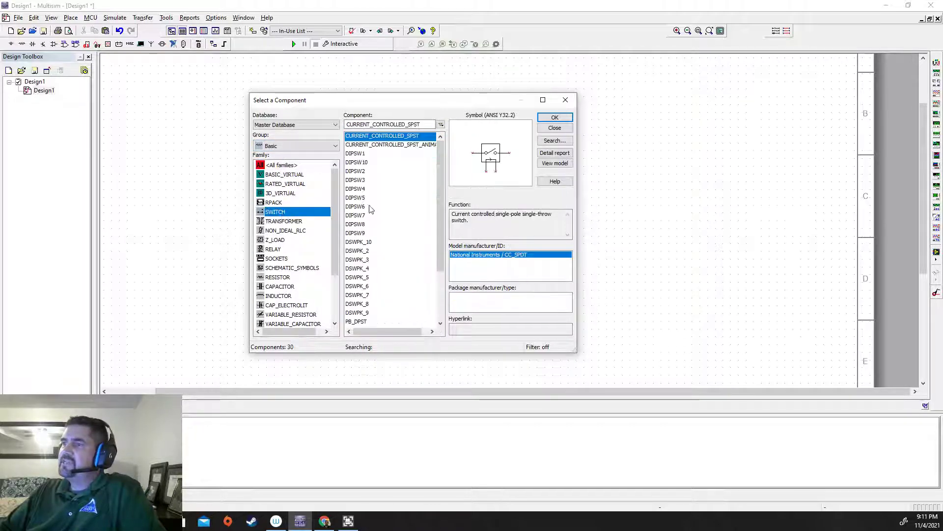
pyautogui.scroll(-3, 376, 221)
pyautogui.click(361, 260)
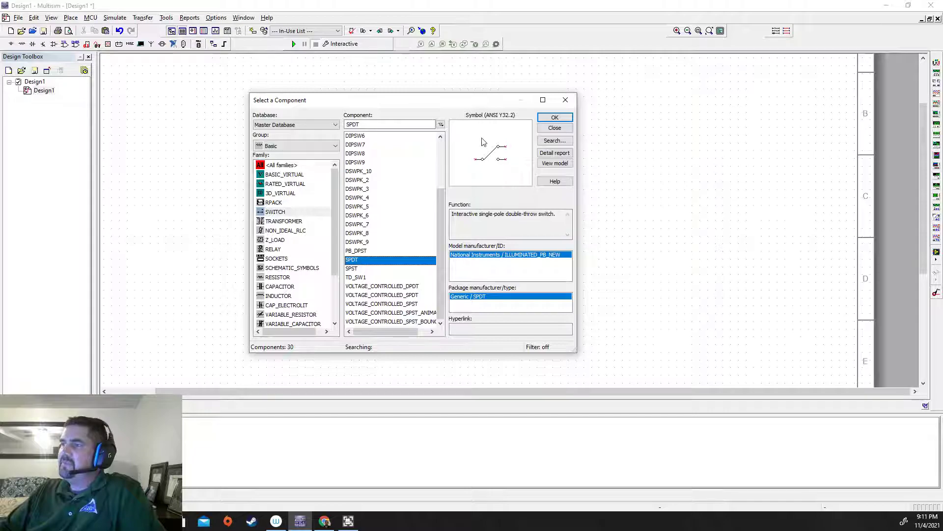
pyautogui.click(356, 251)
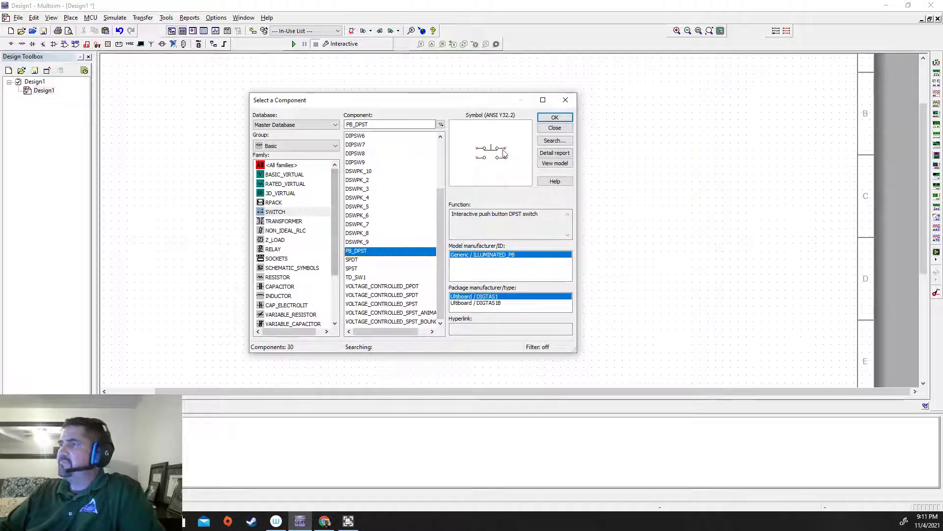
pyautogui.click(555, 118)
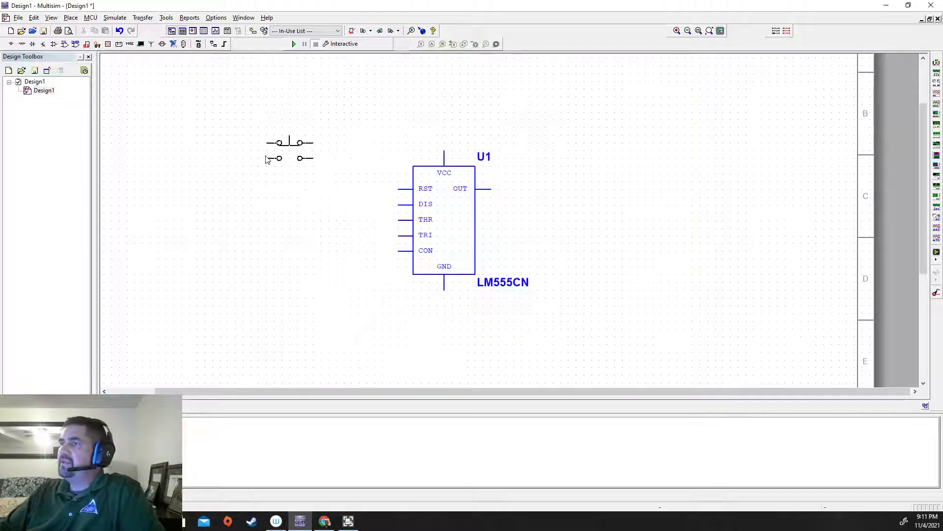
pyautogui.click(265, 153)
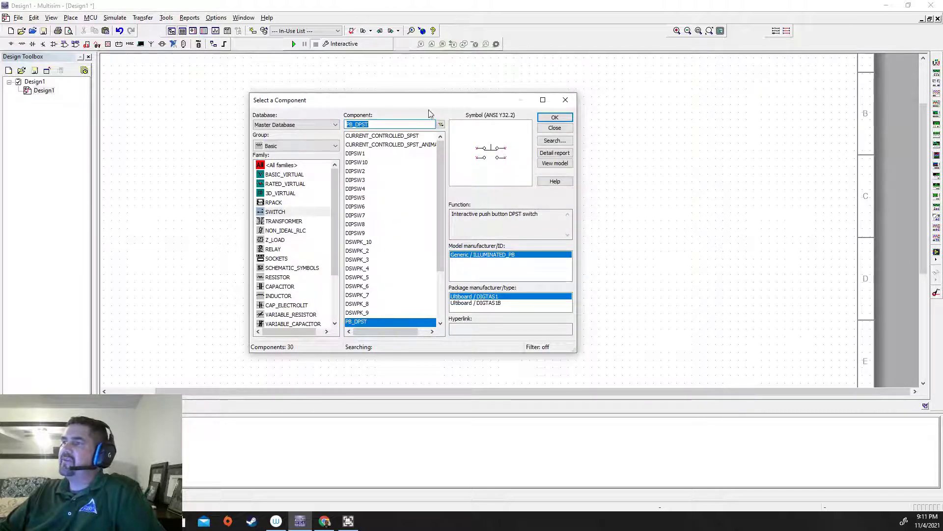
pyautogui.moveTo(350, 103); pyautogui.dragTo(401, 93)
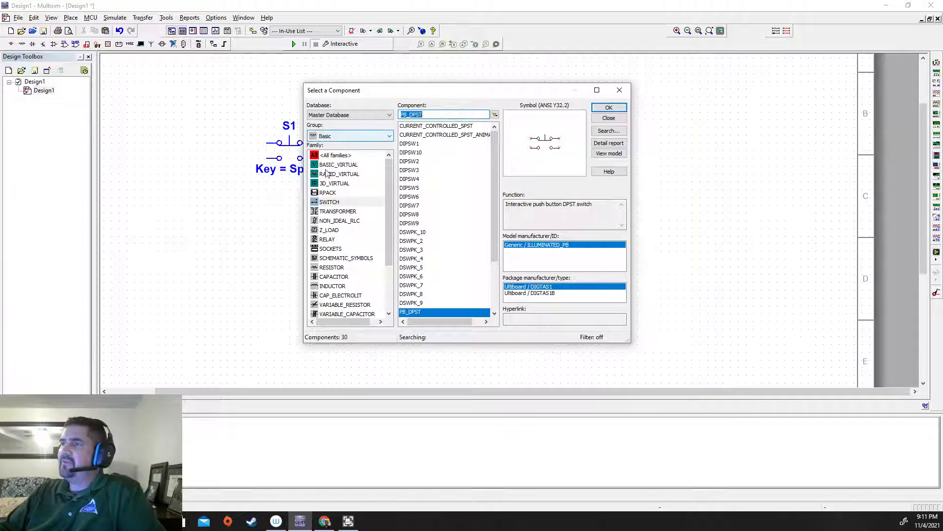
# Place two 750nF capacitors: C1 left of the timer and C2 below it.
pyautogui.click(329, 276)
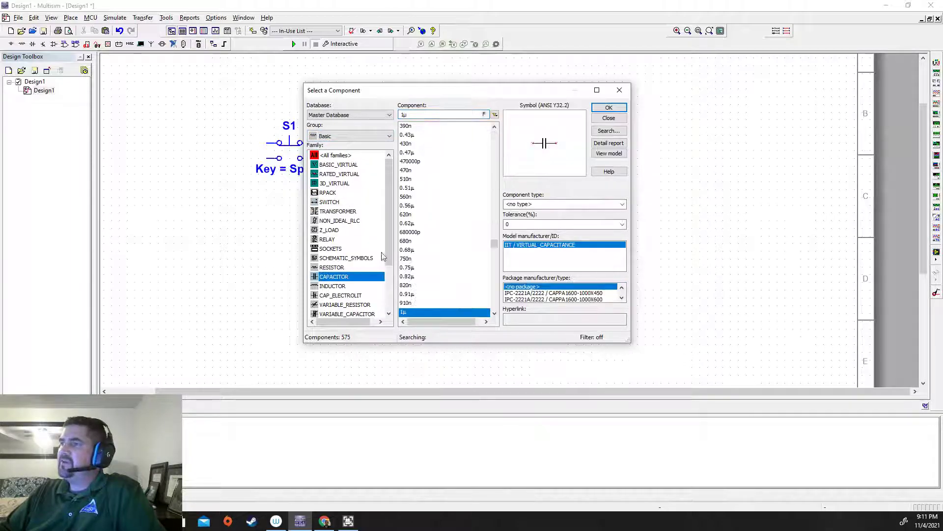
pyautogui.doubleClick(412, 259)
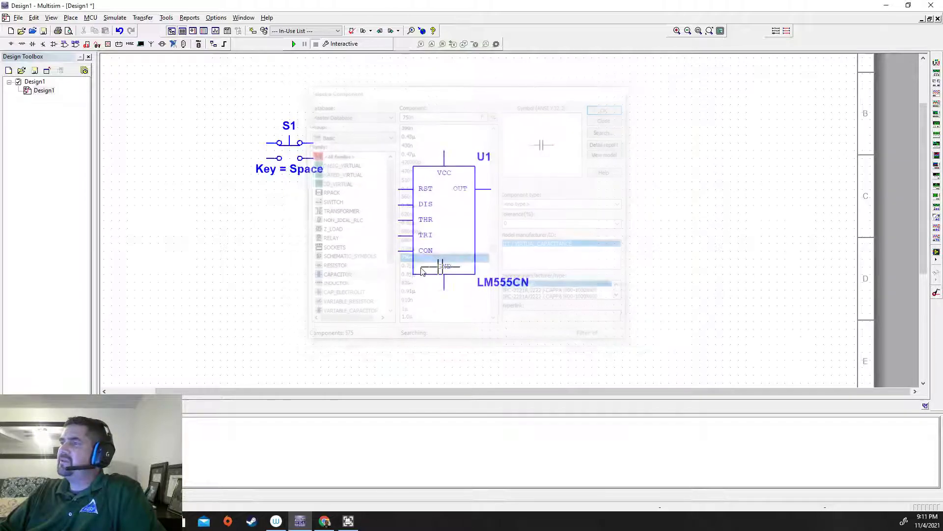
pyautogui.click(312, 289)
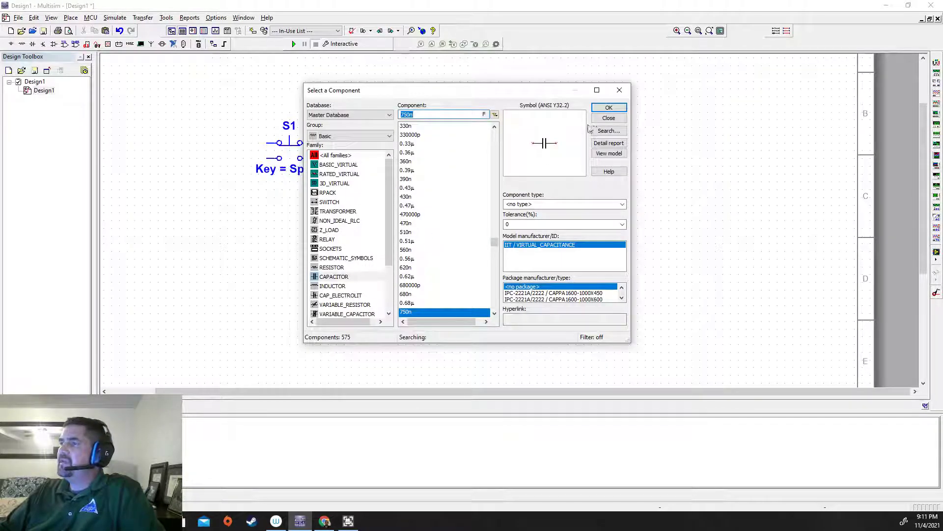
pyautogui.click(608, 107)
pyautogui.click(431, 338)
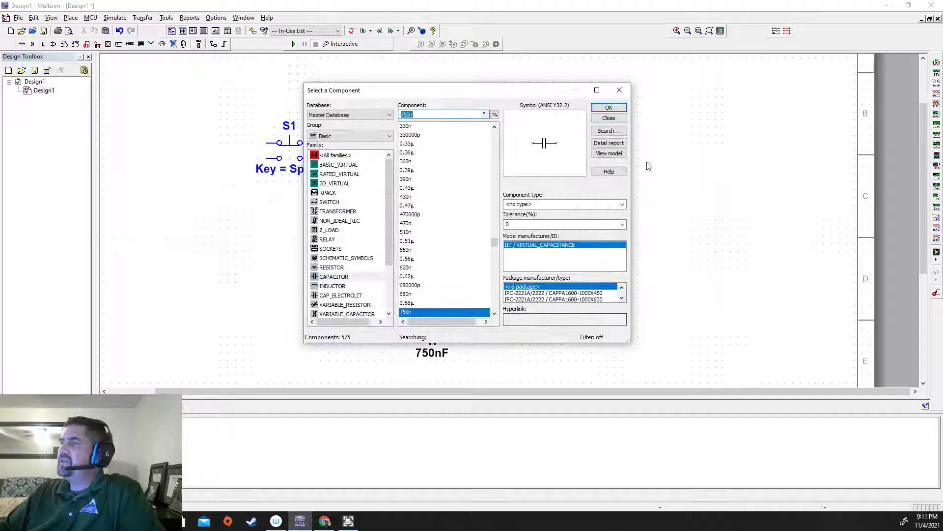
pyautogui.click(619, 90)
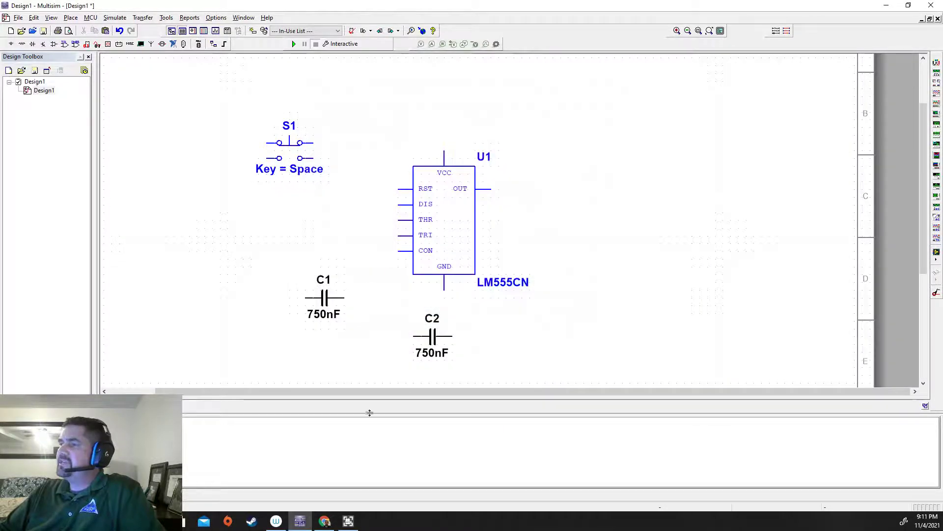
pyautogui.click(336, 524)
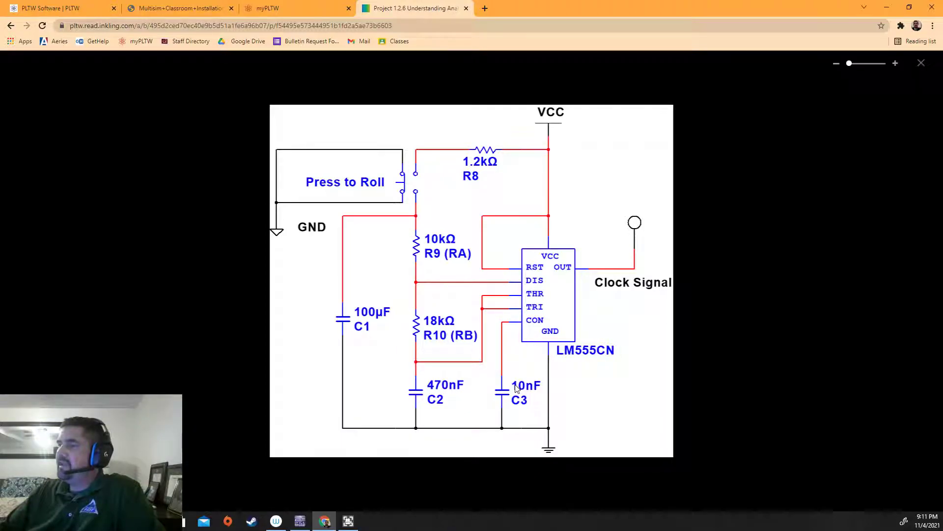
pyautogui.click(887, 7)
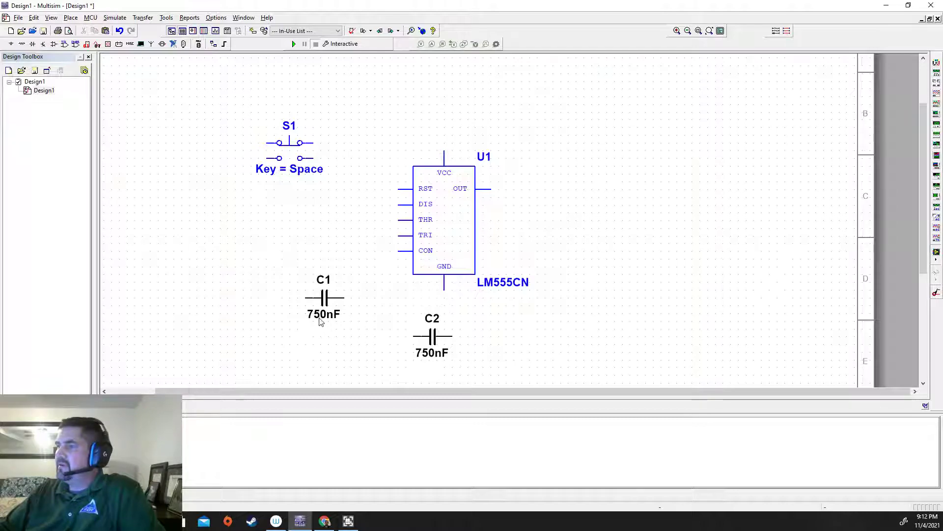
# Set capacitor C1's capacitance to 470nF.
pyautogui.doubleClick(320, 320)
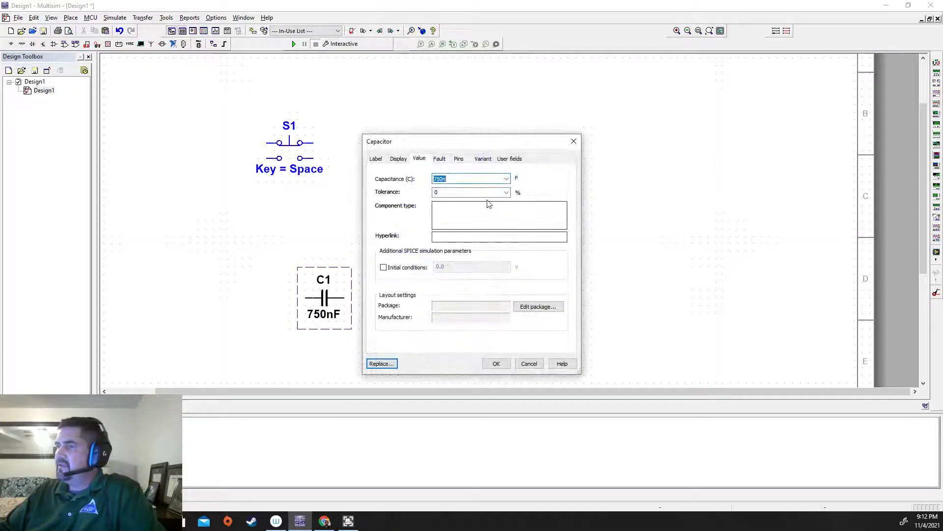
pyautogui.write('470')
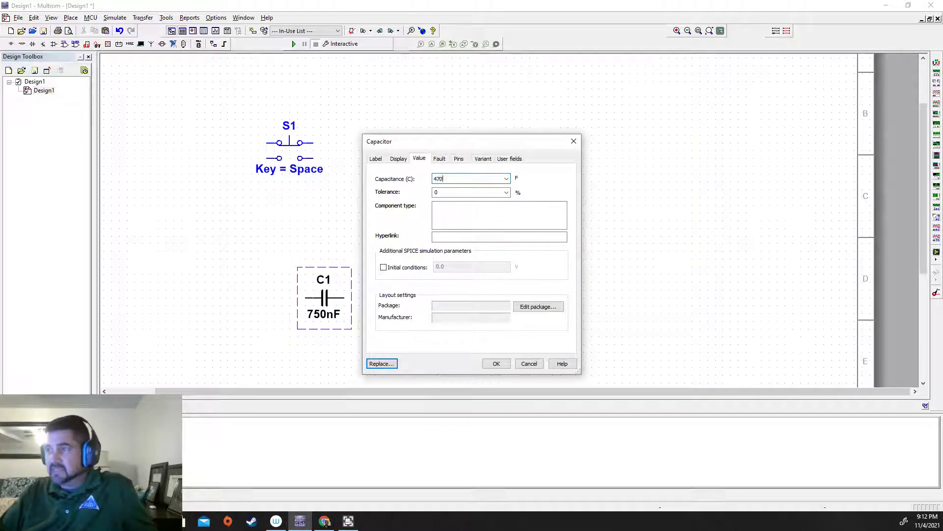
pyautogui.write('n')
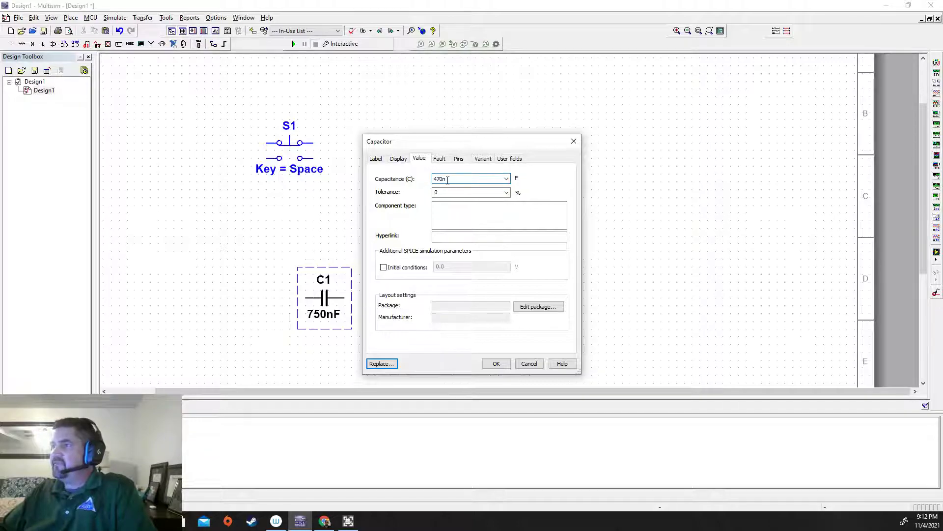
pyautogui.click(496, 364)
# Set capacitor C2's capacitance to 10nF, correcting a mistyped 10u.
pyautogui.doubleClick(414, 352)
pyautogui.click(326, 521)
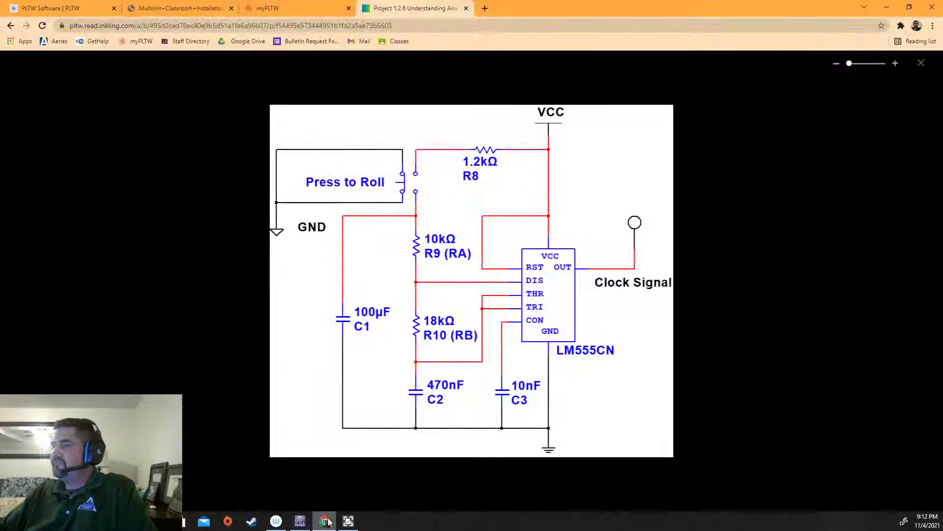
pyautogui.click(326, 521)
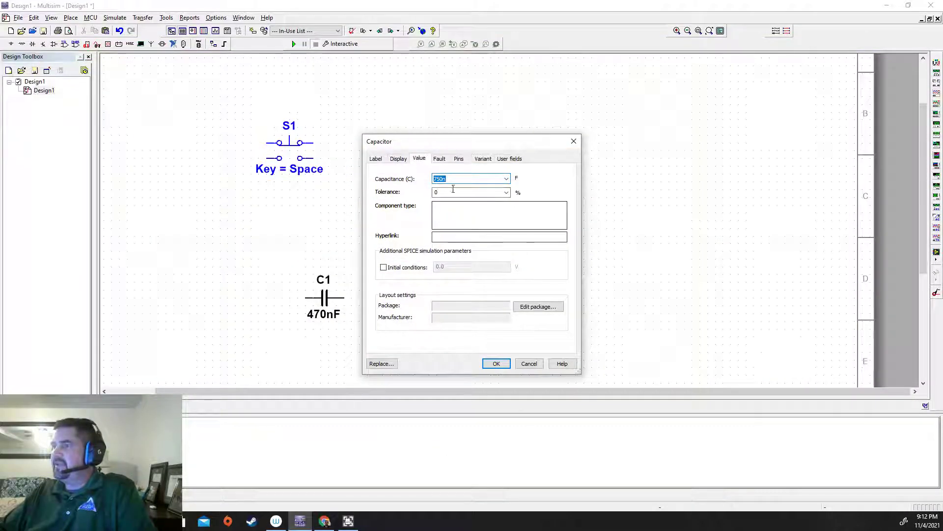
pyautogui.write('10')
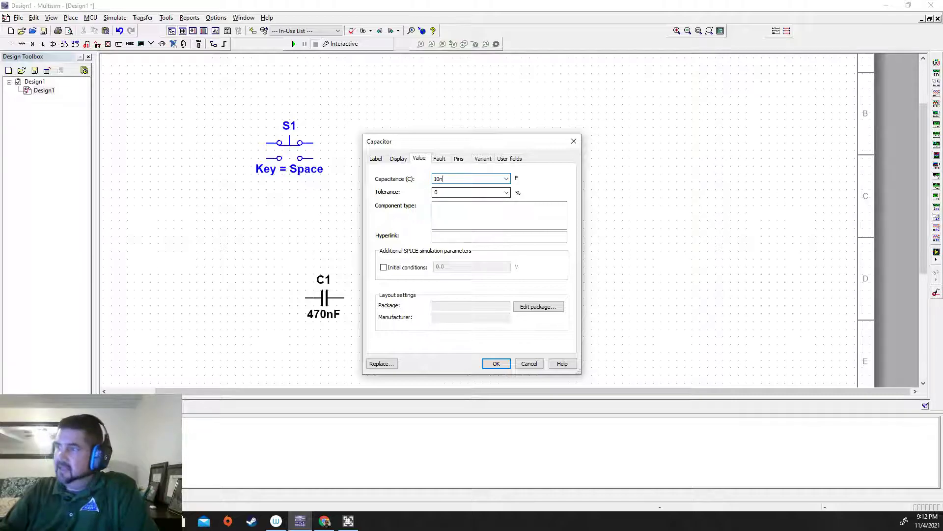
pyautogui.write('u')
pyautogui.press('BackSpace')
pyautogui.write('n')
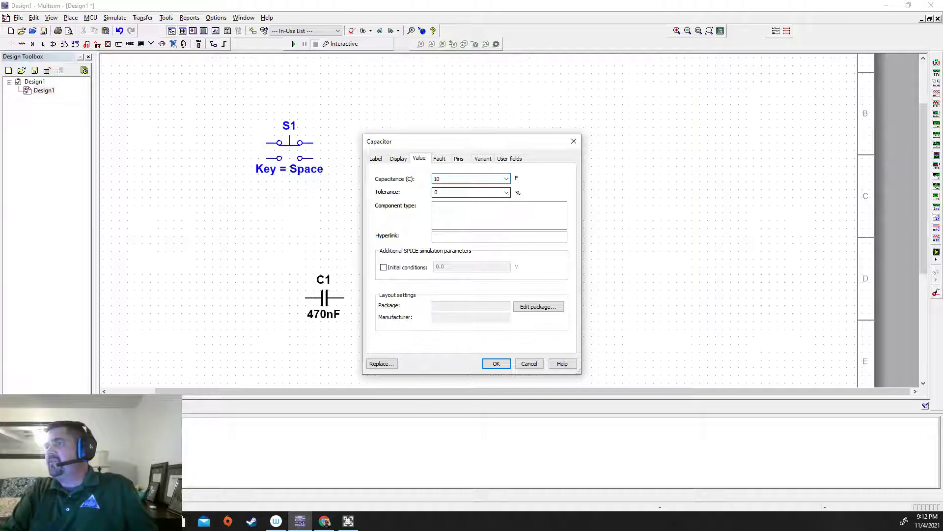
pyautogui.write('n')
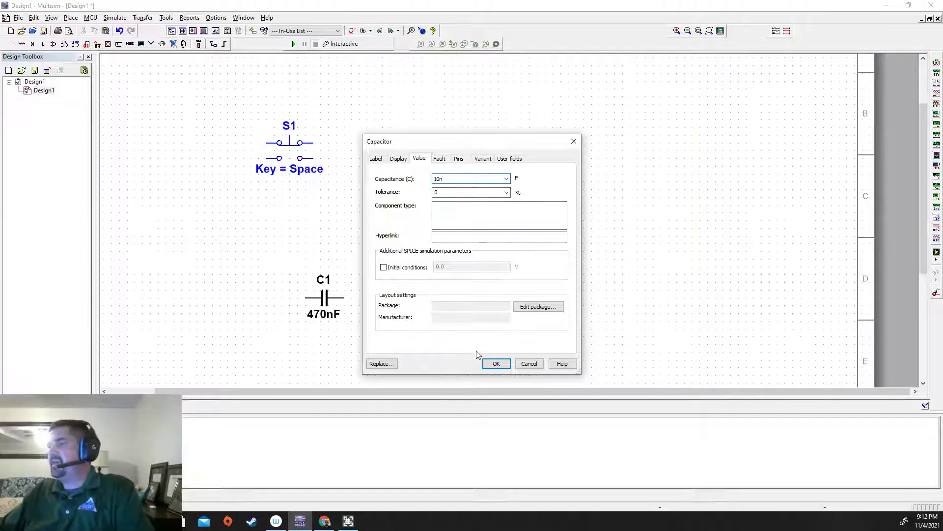
pyautogui.click(495, 363)
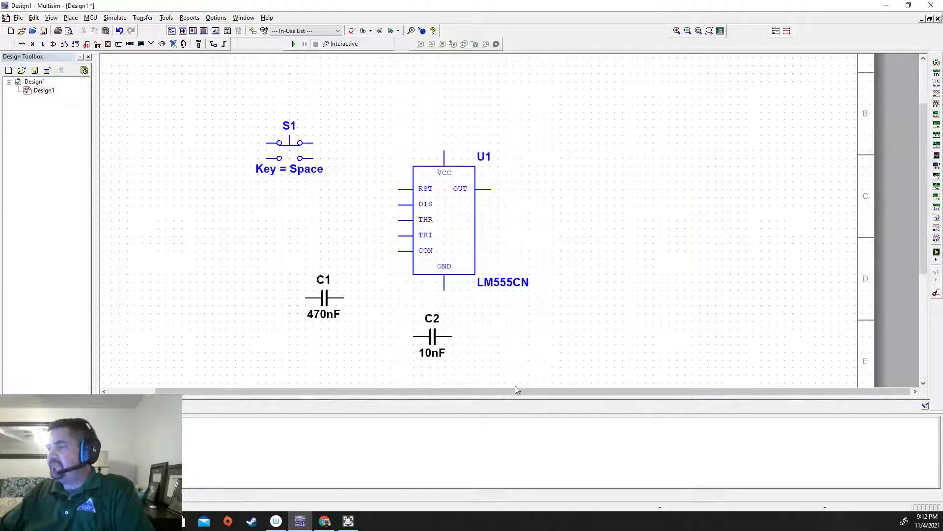
# Place a plain PROBE from Indicators as X1 at the sheet's upper right.
pyautogui.click(325, 520)
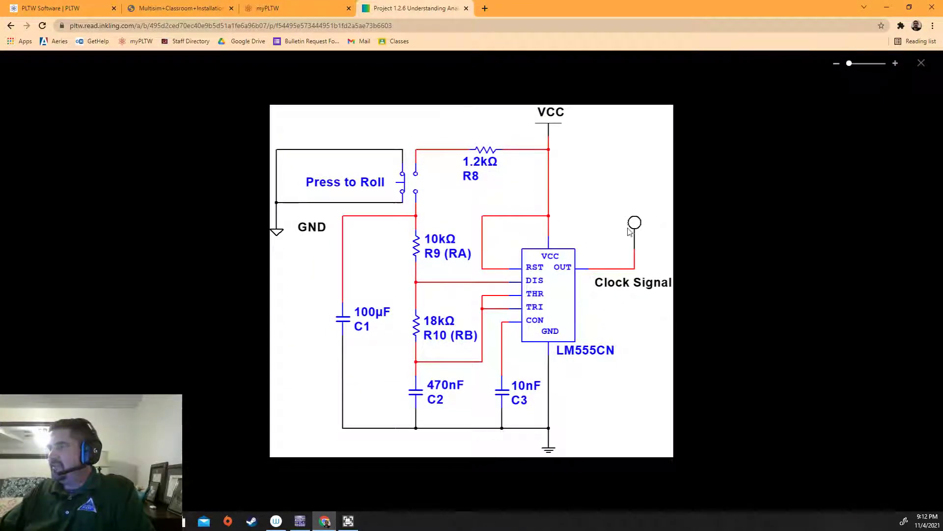
pyautogui.click(299, 521)
pyautogui.rightClick(167, 227)
pyautogui.click(183, 237)
pyautogui.click(349, 135)
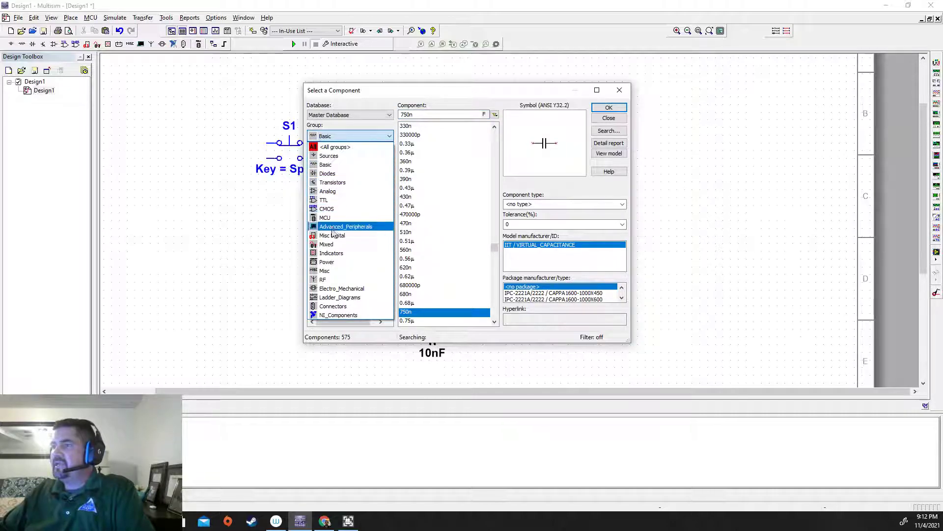
pyautogui.click(335, 253)
pyautogui.click(328, 183)
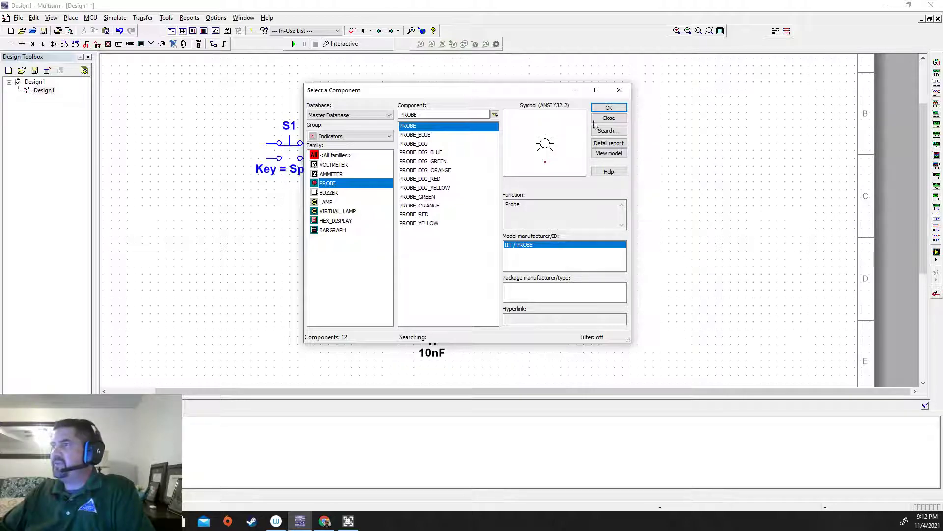
pyautogui.click(432, 154)
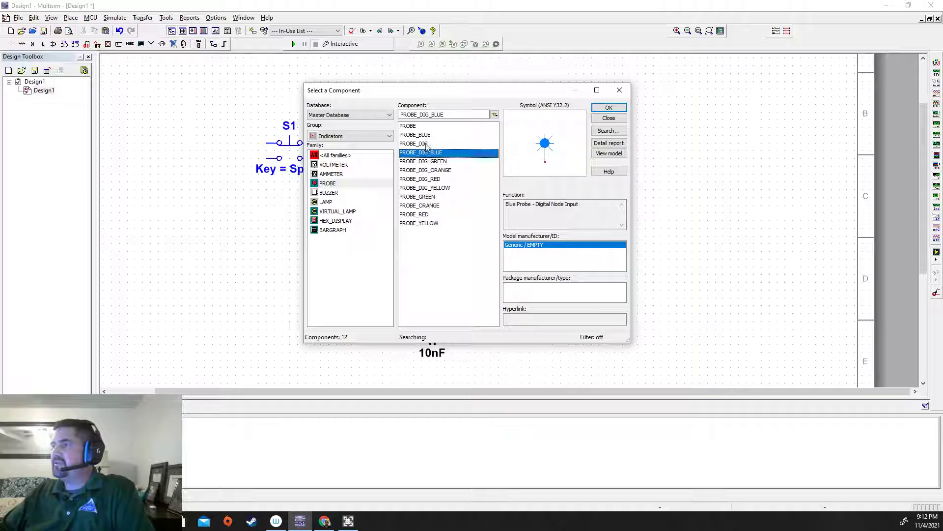
pyautogui.click(421, 127)
pyautogui.click(609, 108)
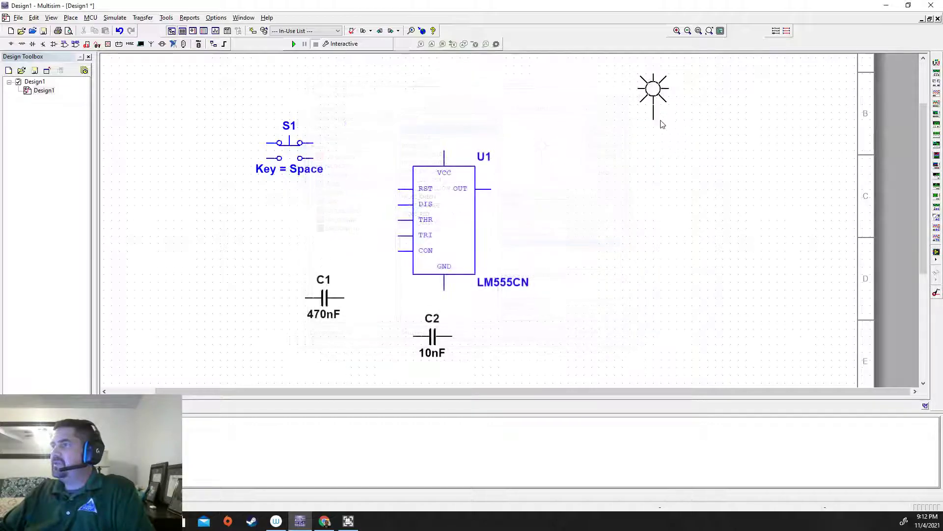
pyautogui.click(669, 143)
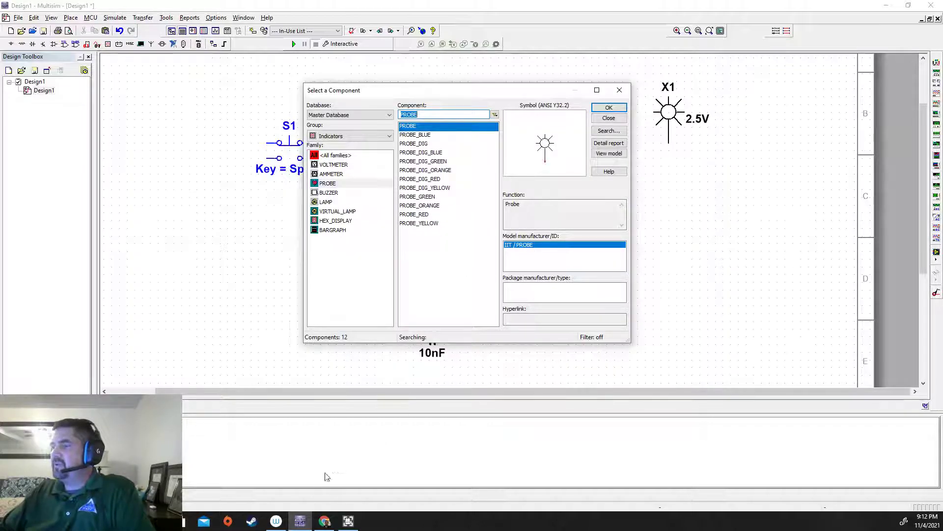
pyautogui.moveTo(347, 522)
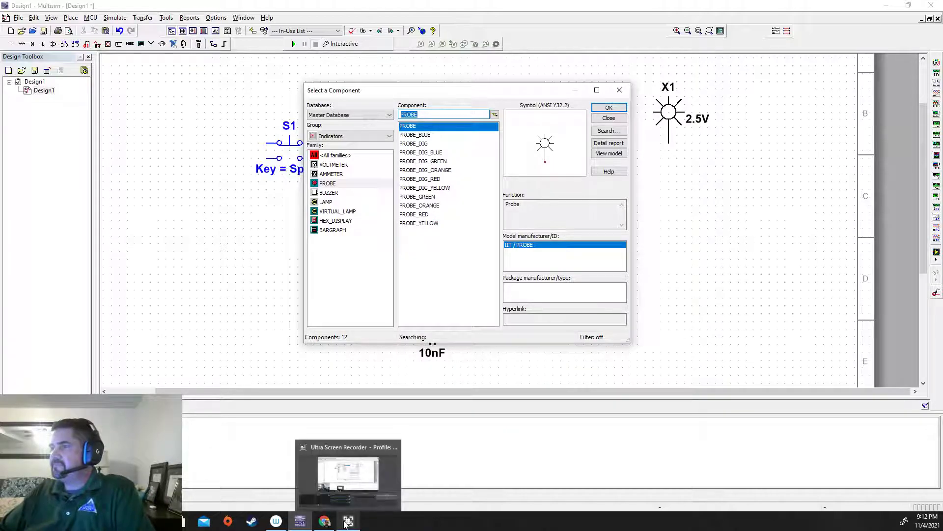
pyautogui.click(620, 90)
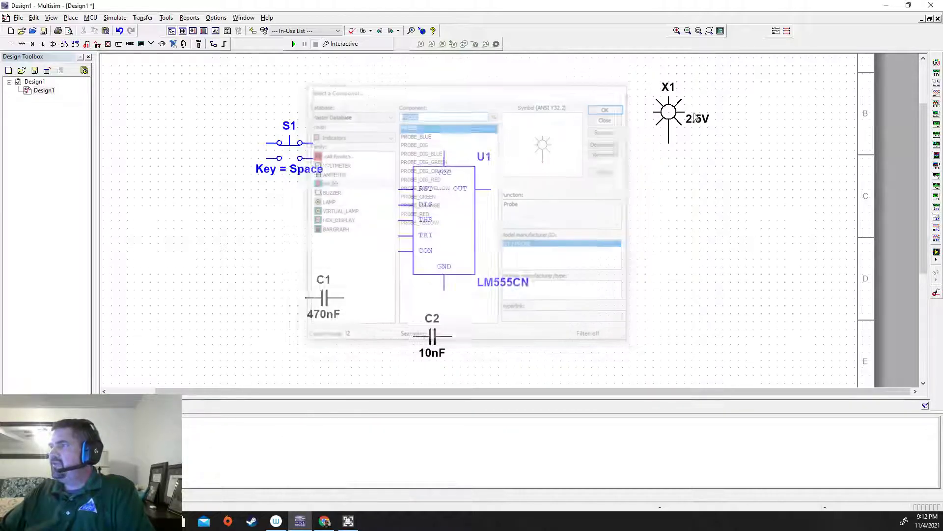
# Check probe X1's 2.5V threshold voltage and close its properties unchanged.
pyautogui.doubleClick(698, 119)
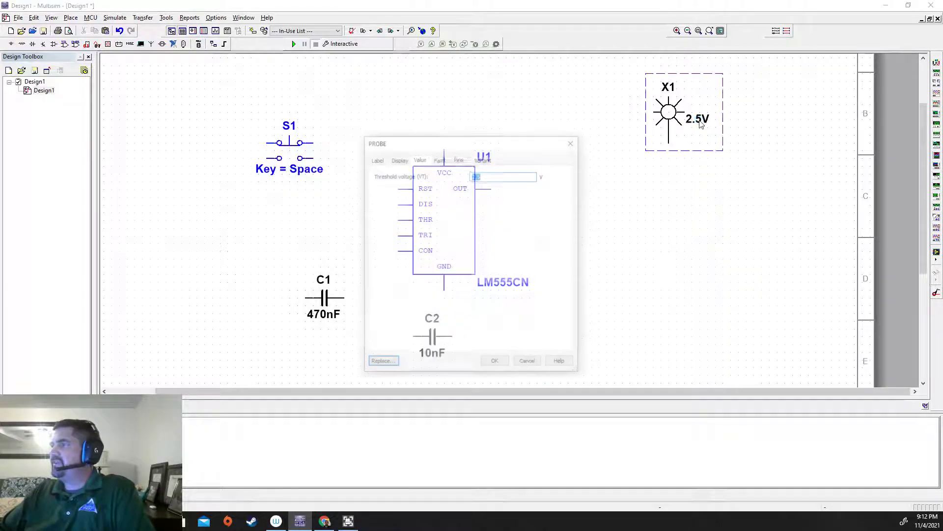
pyautogui.click(491, 176)
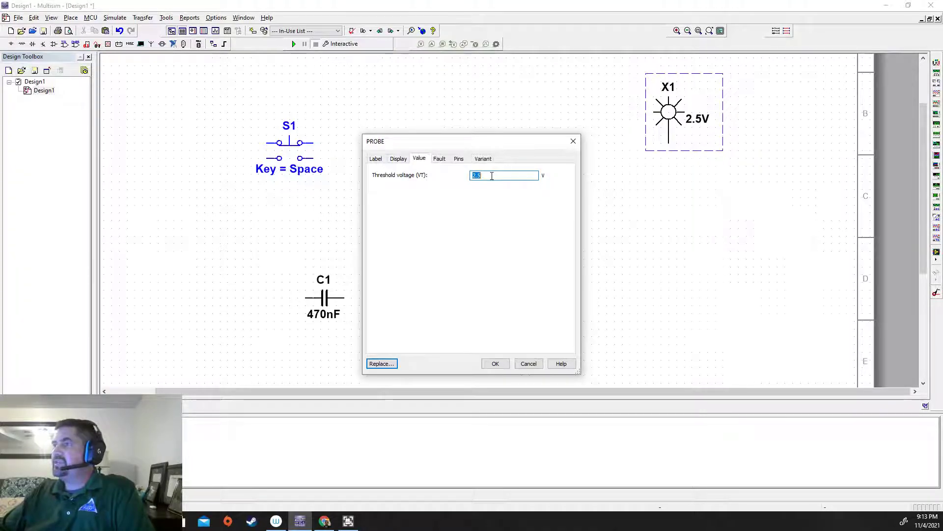
pyautogui.click(578, 142)
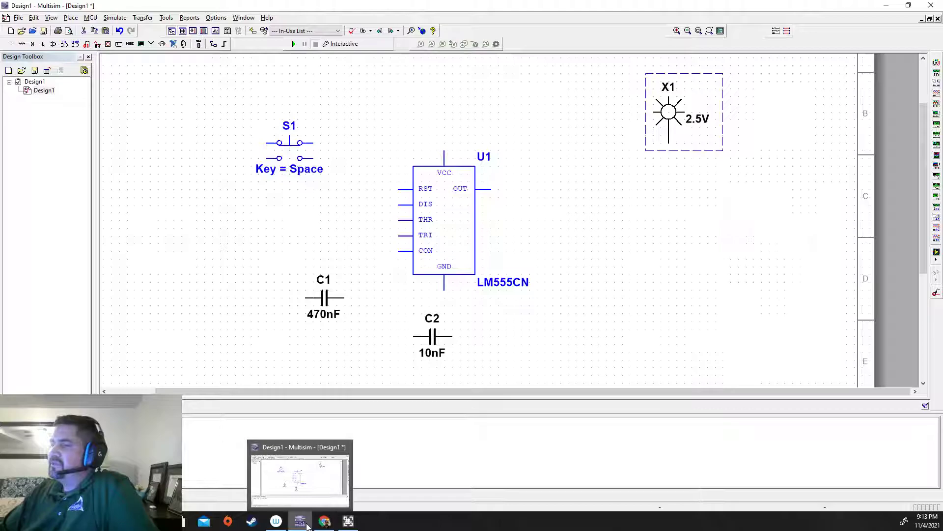
pyautogui.click(322, 522)
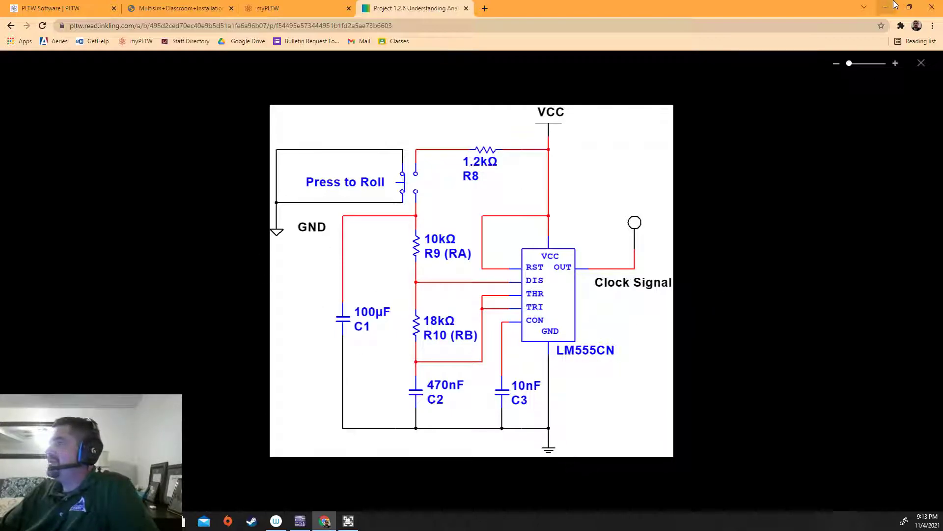
# Place three 1k resistors from Basic > RESISTOR, labelled R1, R2 and R3.
pyautogui.click(893, 6)
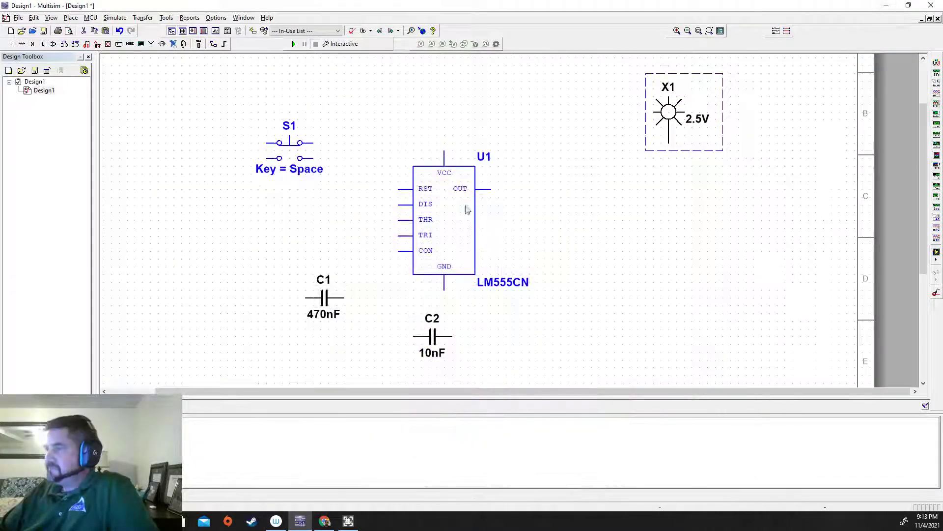
pyautogui.rightClick(564, 196)
pyautogui.click(580, 199)
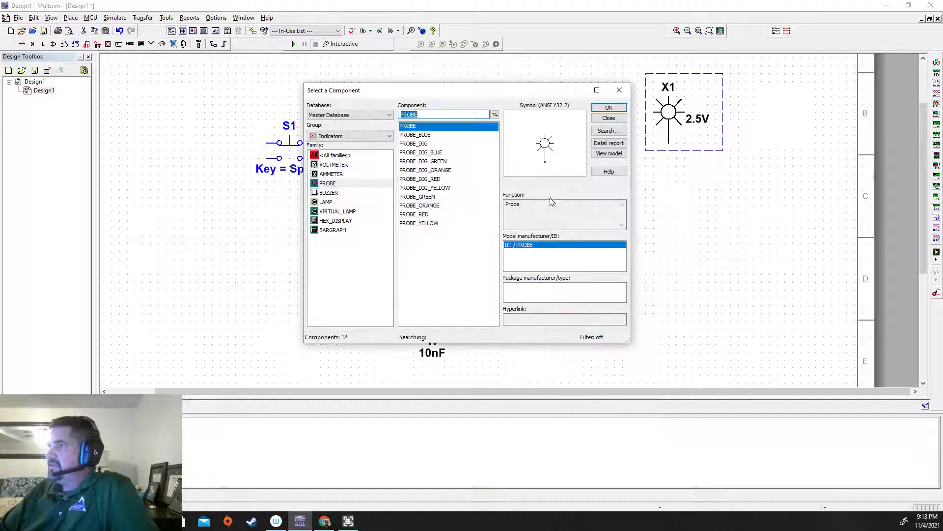
pyautogui.click(350, 136)
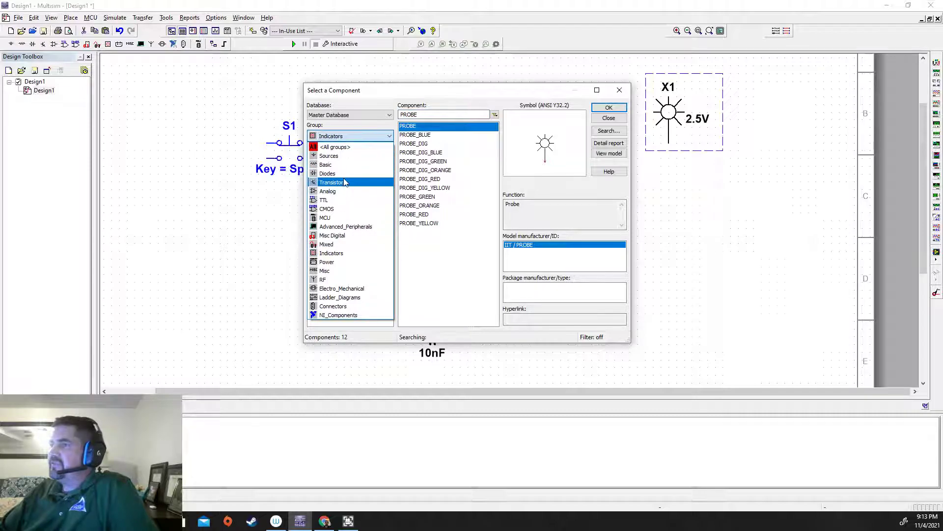
pyautogui.click(326, 165)
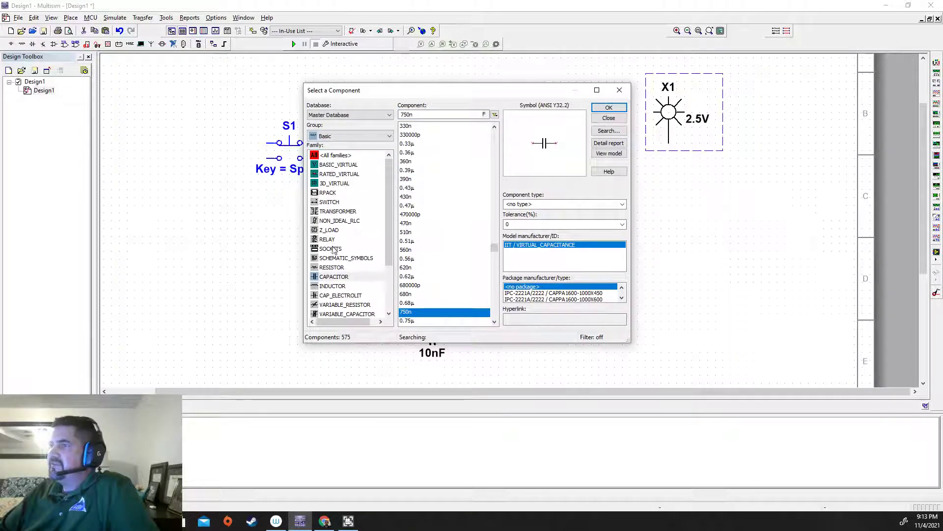
pyautogui.click(332, 267)
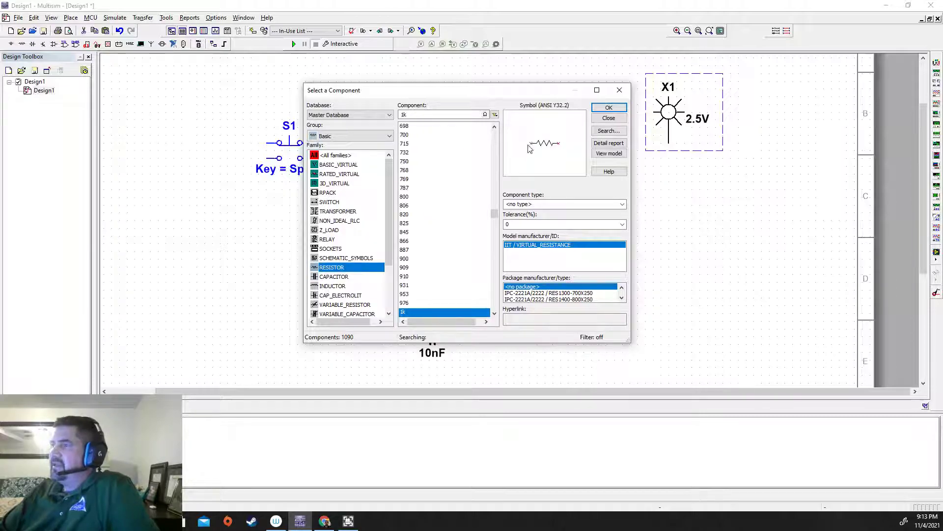
pyautogui.click(608, 107)
pyautogui.click(599, 253)
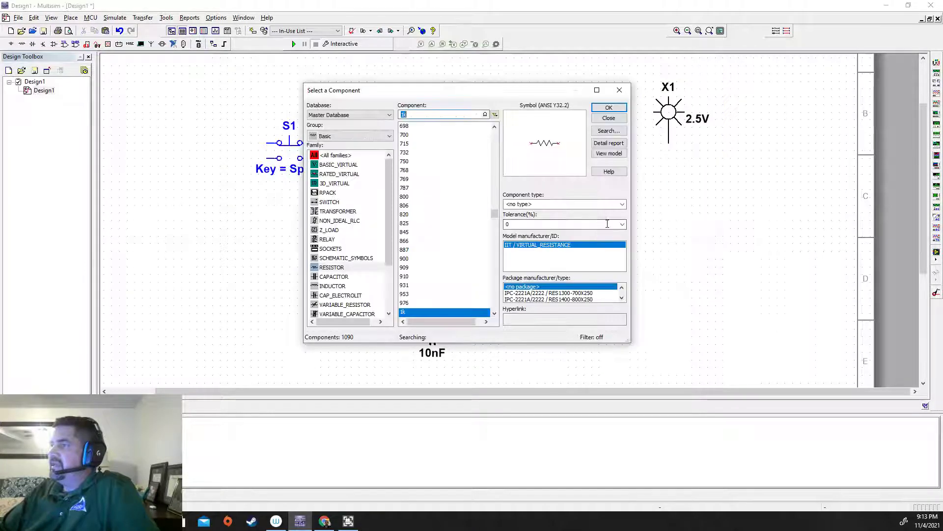
pyautogui.click(629, 217)
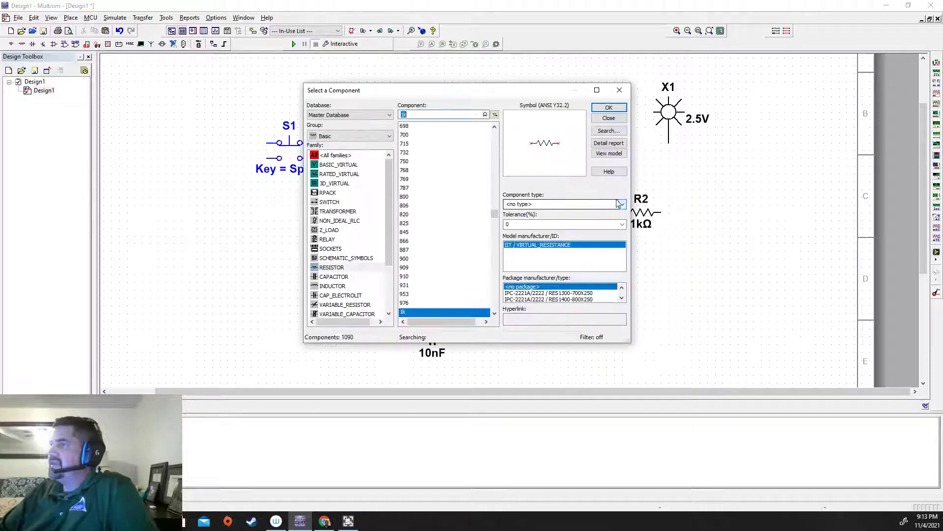
pyautogui.click(607, 108)
pyautogui.click(722, 195)
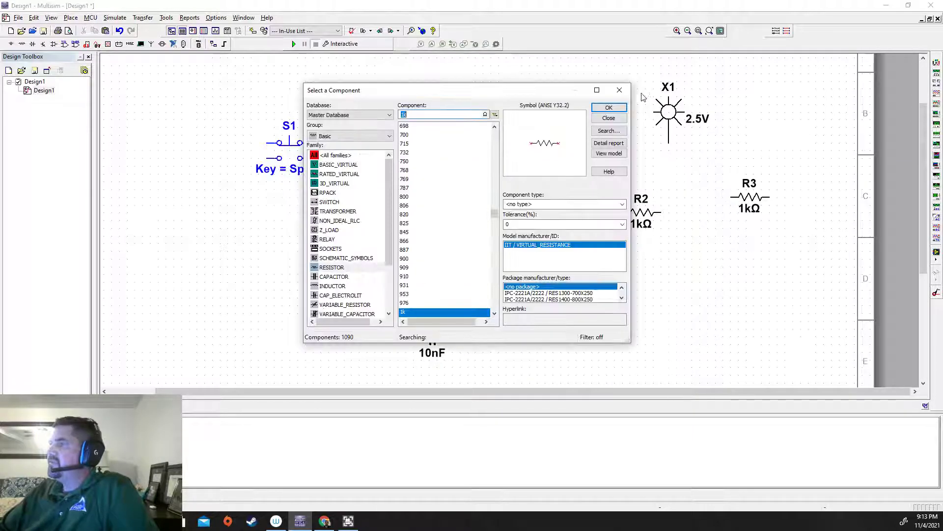
pyautogui.click(619, 90)
# Set resistor R2's resistance value to 1k.
pyautogui.doubleClick(650, 216)
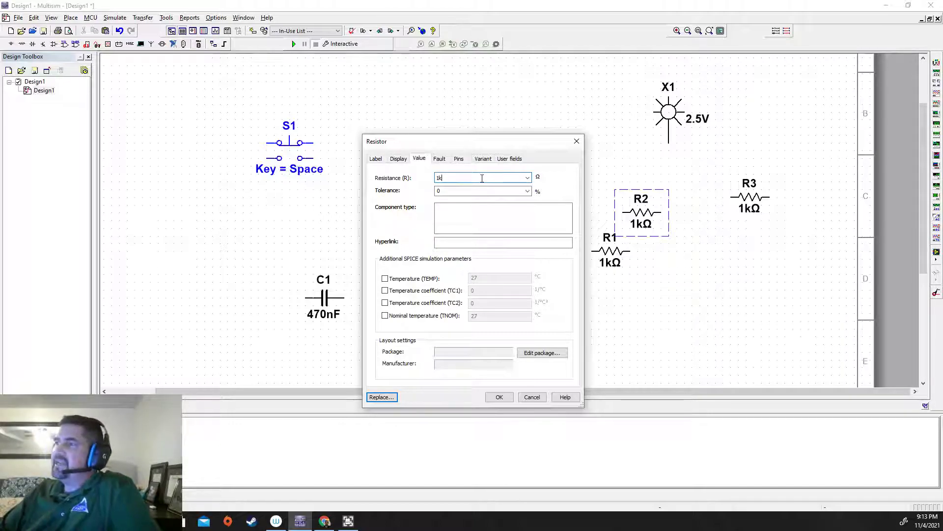
pyautogui.doubleClick(438, 177)
pyautogui.write('1k')
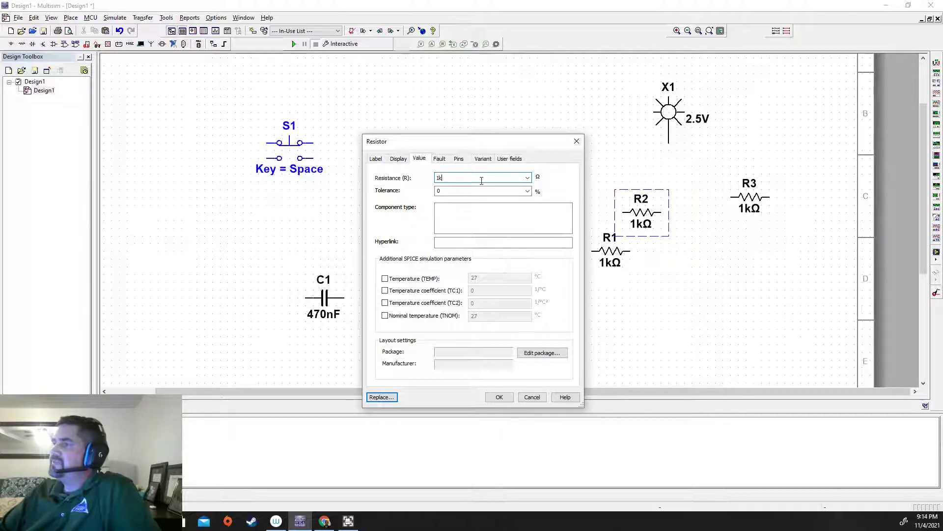
pyautogui.click(576, 143)
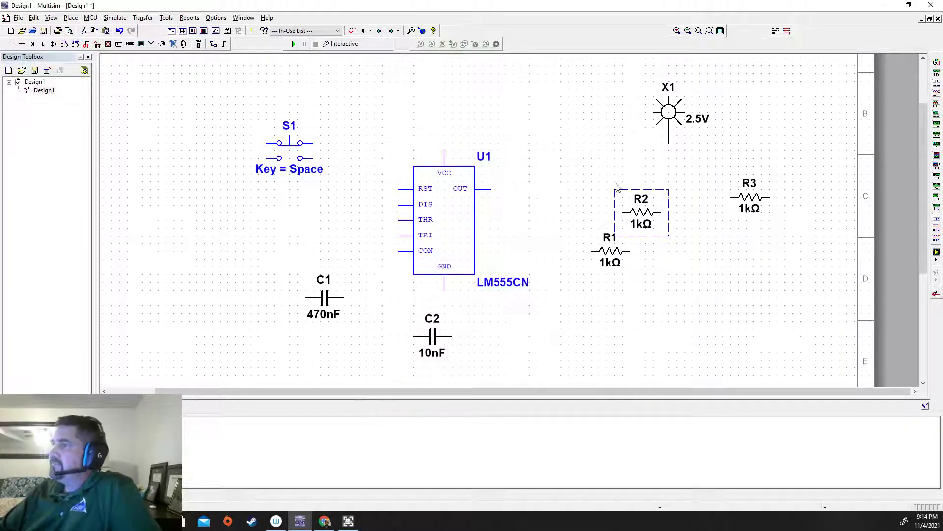
# Place a VCC supply from Sources > POWER_SOURCES at the top of the sheet.
pyautogui.rightClick(369, 126)
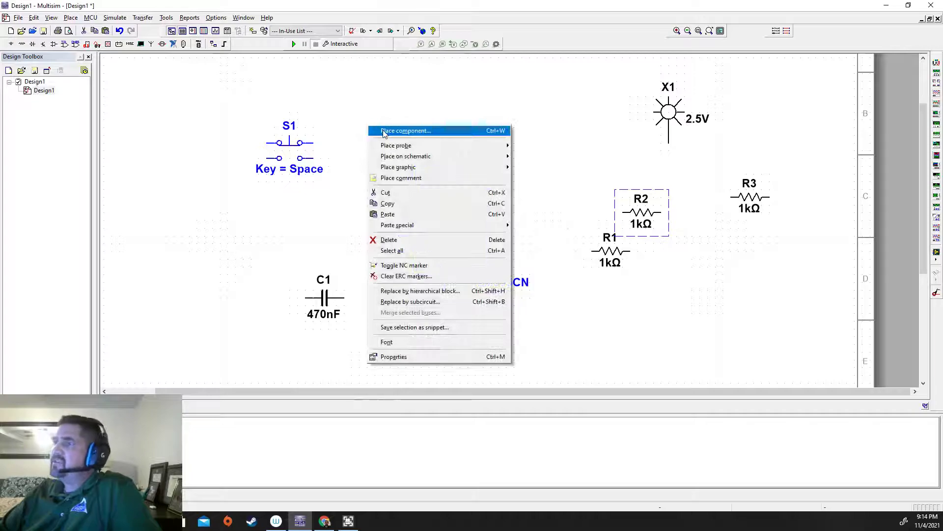
pyautogui.click(386, 129)
pyautogui.click(340, 137)
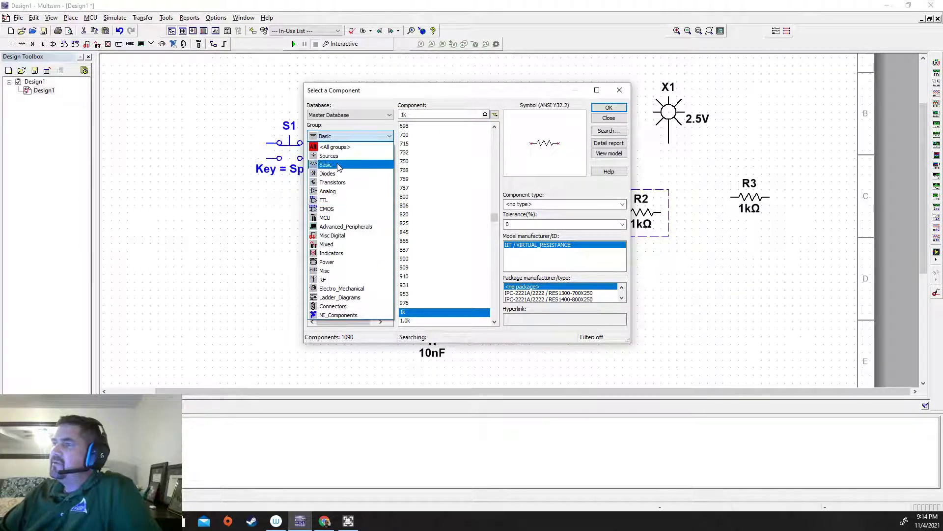
pyautogui.click(339, 157)
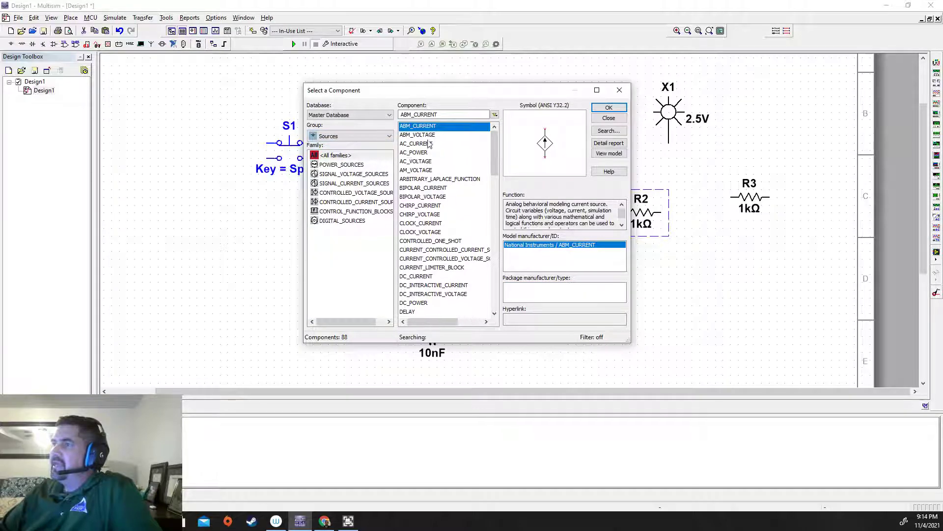
pyautogui.click(344, 167)
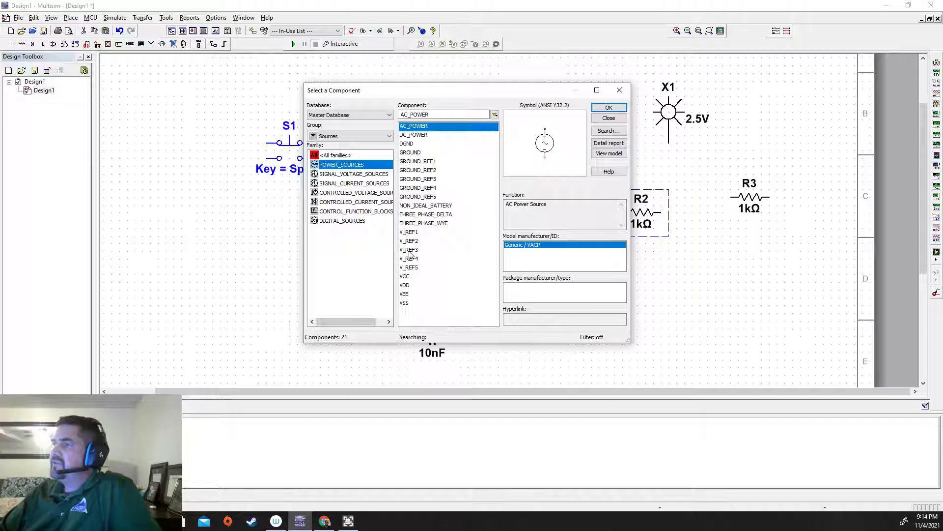
pyautogui.click(414, 277)
pyautogui.click(599, 109)
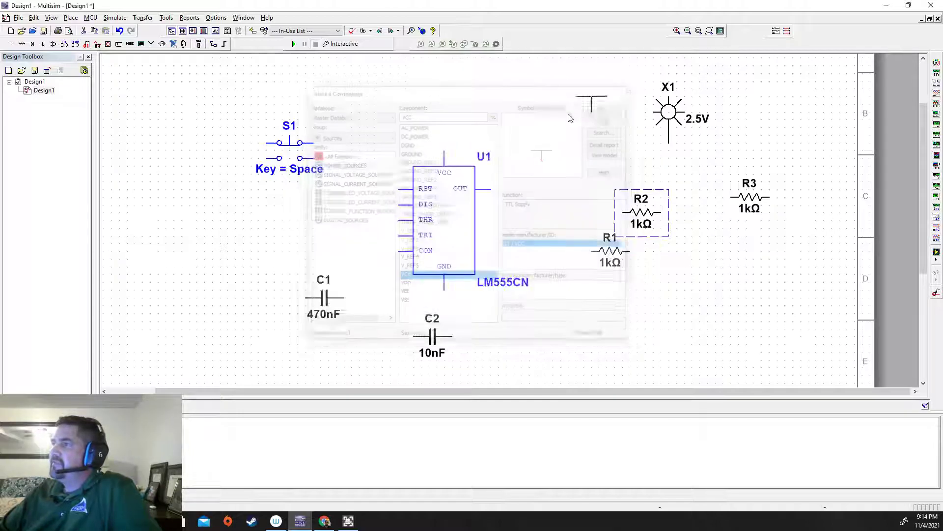
pyautogui.click(392, 104)
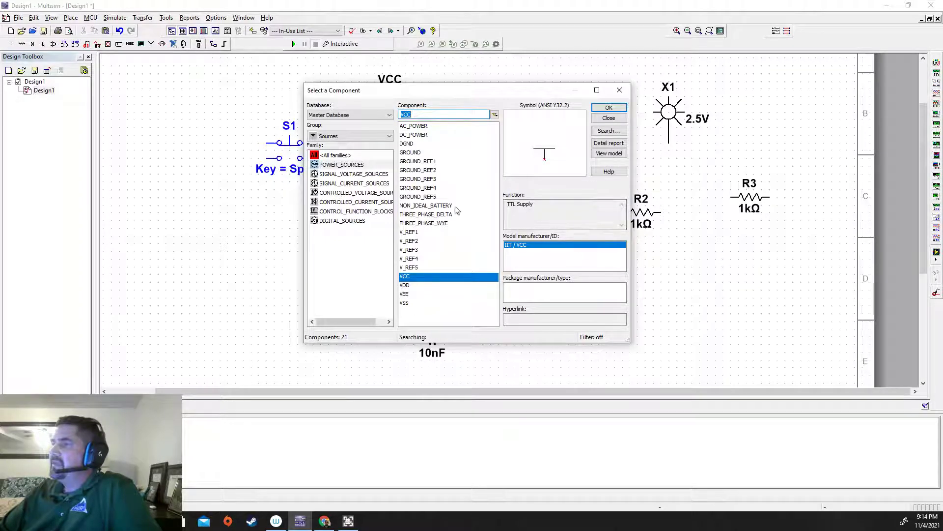
# Add a DGND symbol at the upper left and an analog GROUND below the timer.
pyautogui.click(414, 145)
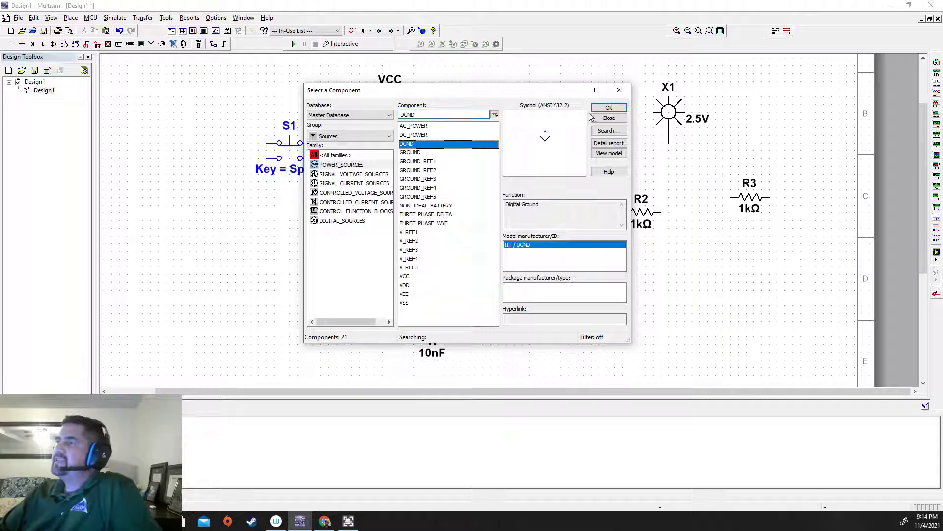
pyautogui.click(609, 118)
pyautogui.click(171, 89)
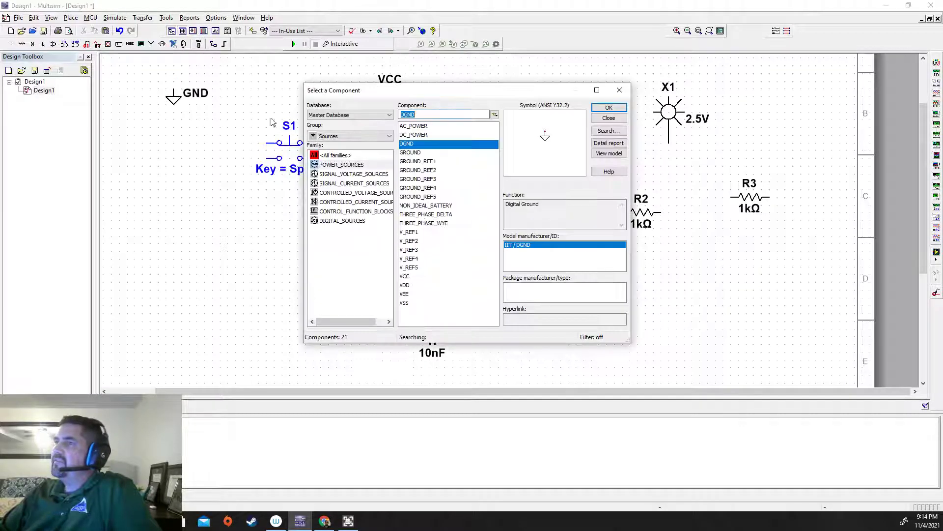
pyautogui.click(415, 152)
pyautogui.click(609, 107)
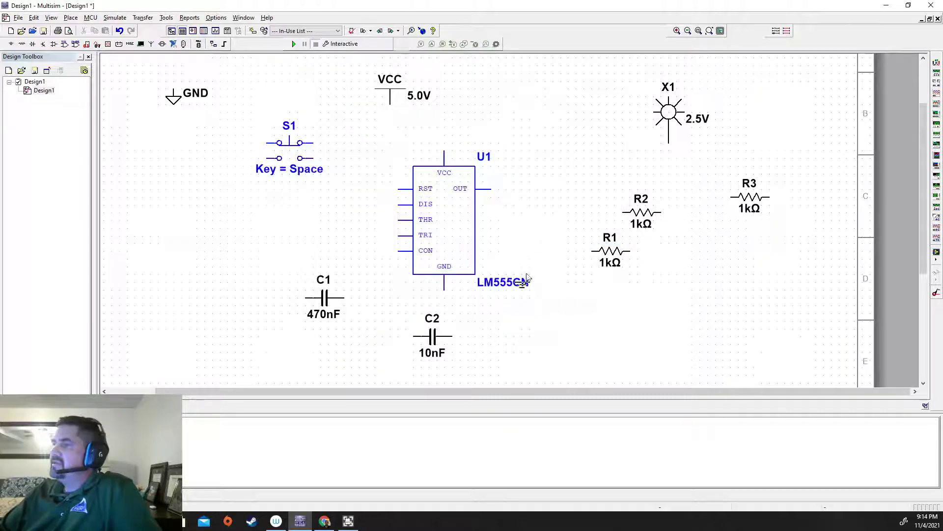
pyautogui.click(505, 317)
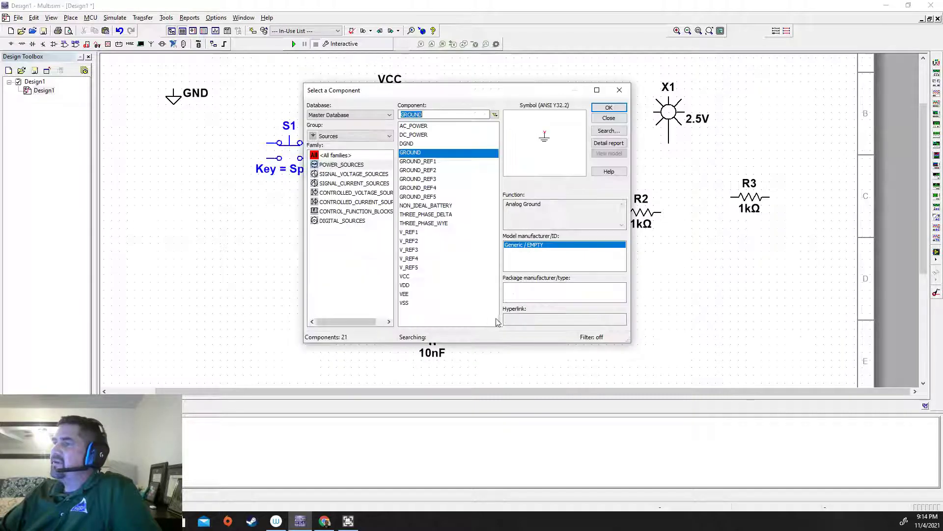
pyautogui.click(620, 90)
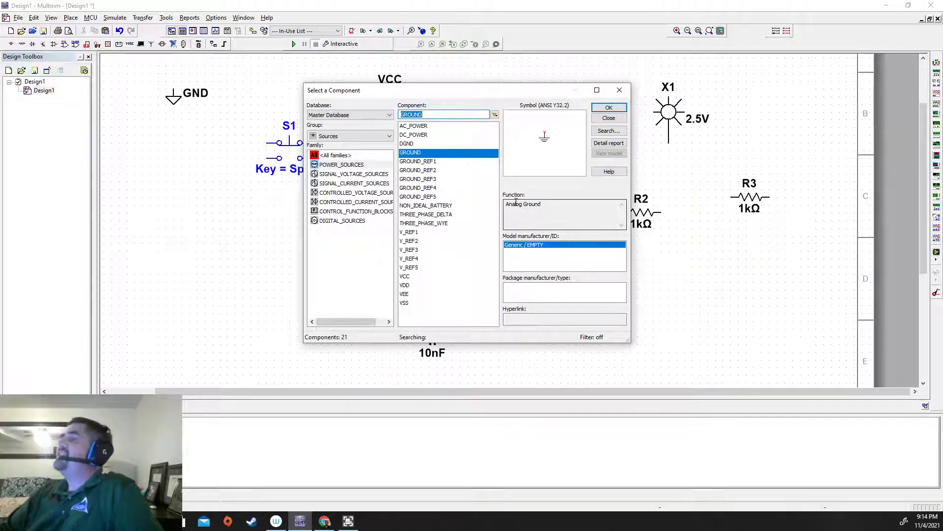
pyautogui.click(619, 90)
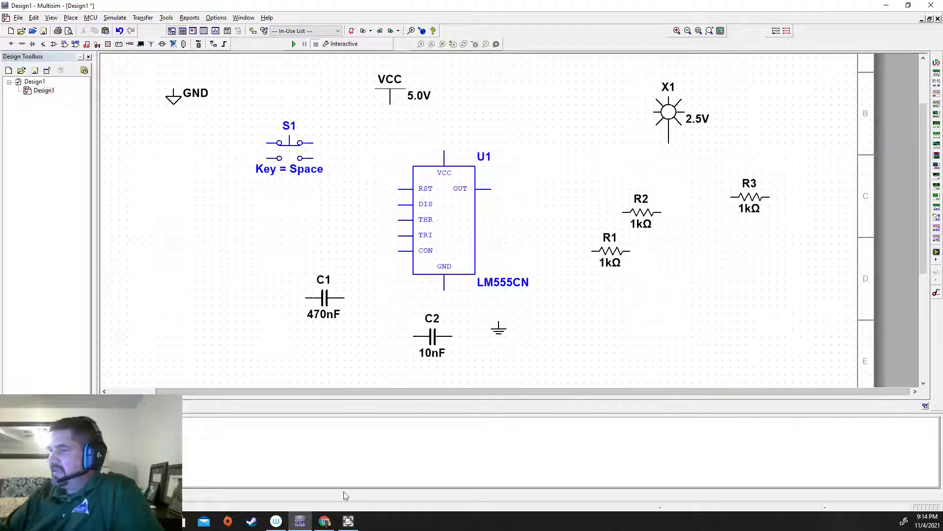
# Switch to the course page showing the enlarged Figure 1 555 timer circuit.
pyautogui.click(324, 520)
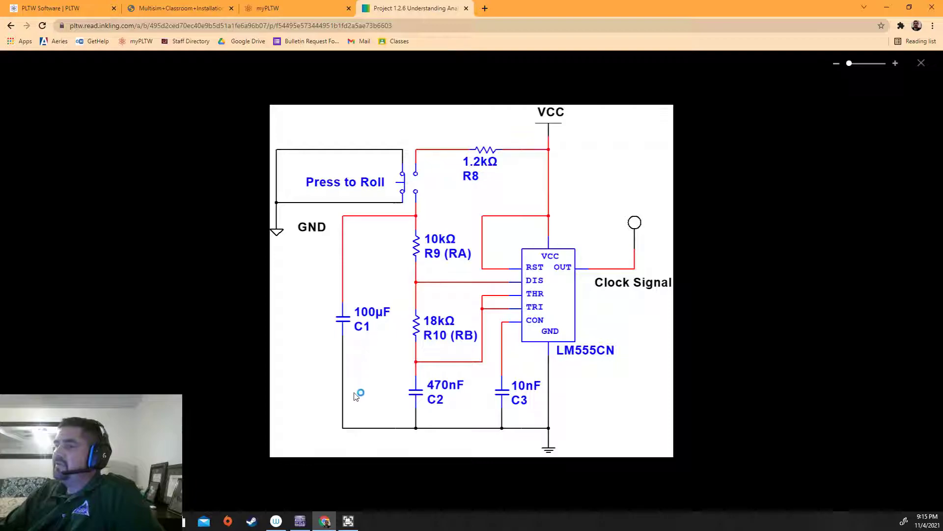
# Place oscilloscope XSC1 at the schematic's top right, then return to the Figure 1 reference circuit.
pyautogui.click(326, 524)
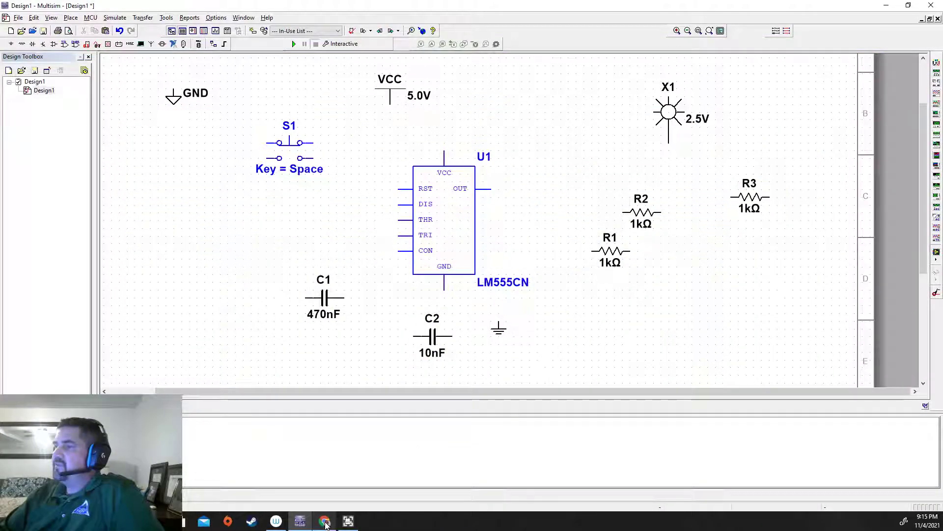
pyautogui.click(936, 104)
pyautogui.click(755, 144)
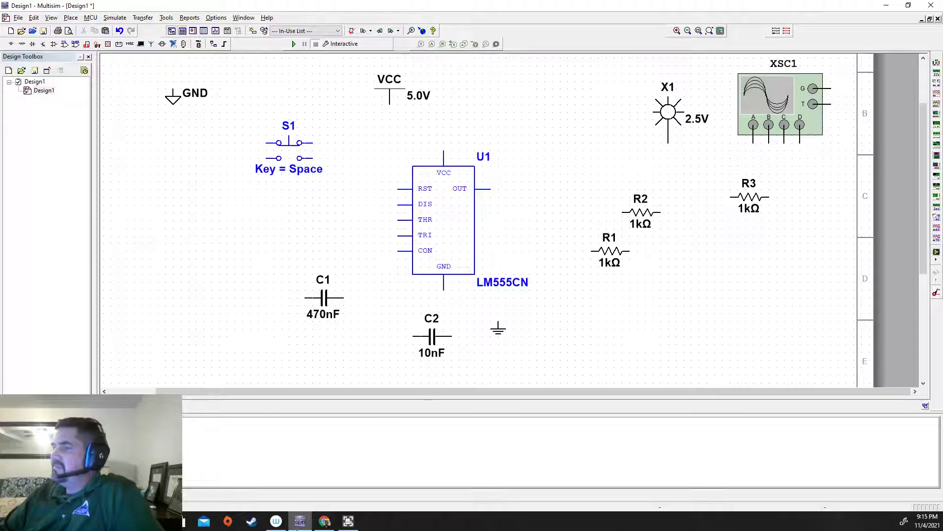
pyautogui.click(325, 521)
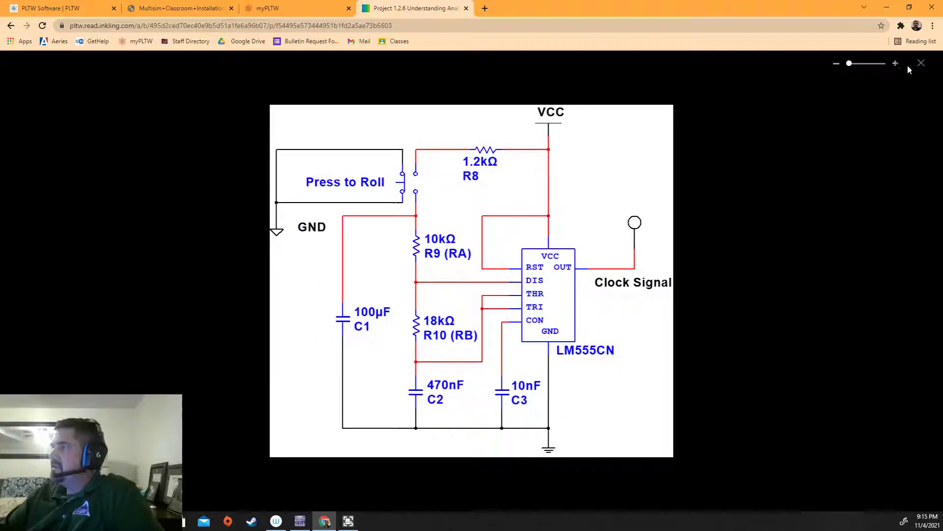
# Close the enlarged circuit image and scroll to procedure step 3 showing Figure 3's oscilloscope signals.
pyautogui.click(923, 67)
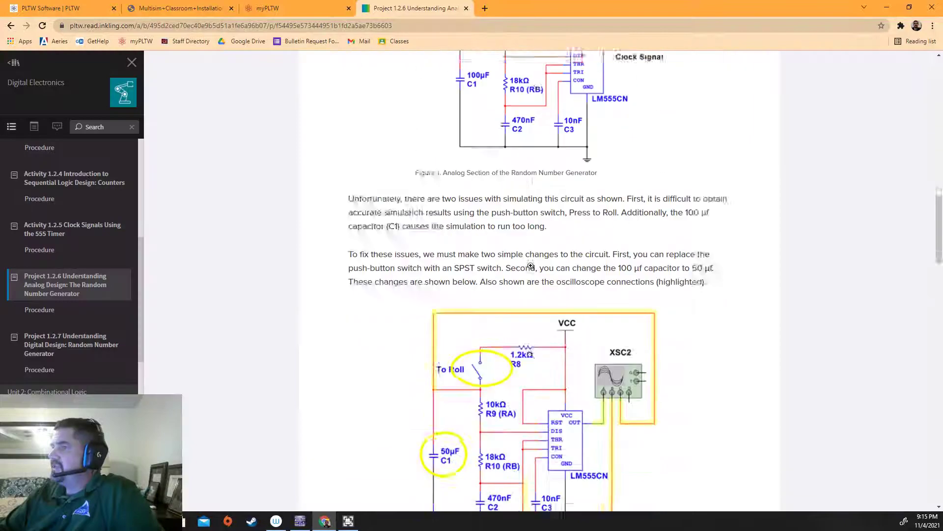
pyautogui.scroll(-6, 612, 159)
pyautogui.scroll(3, 611, 158)
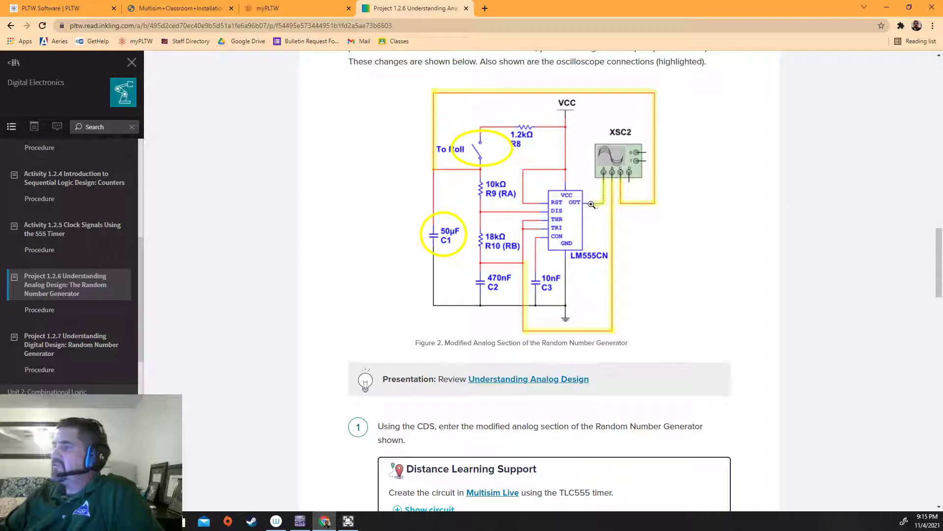
pyautogui.scroll(-12, 591, 204)
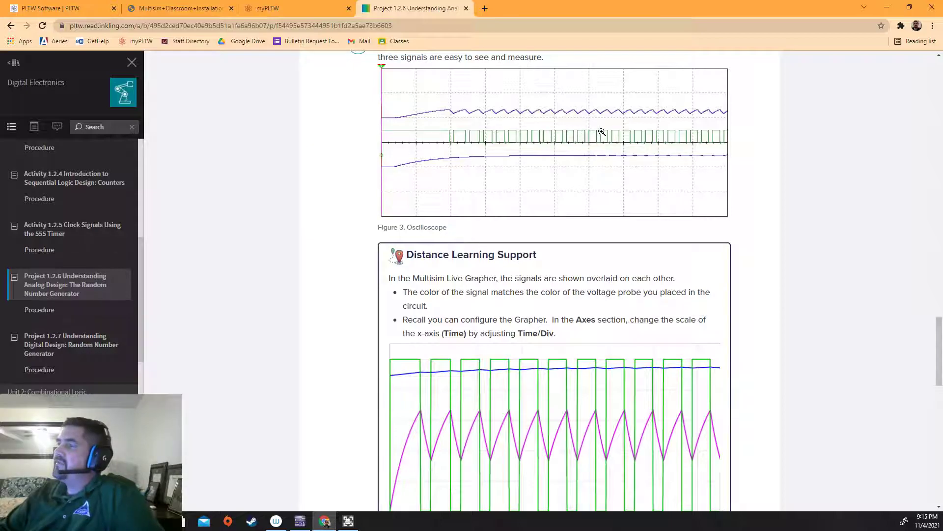
pyautogui.scroll(-3, 602, 132)
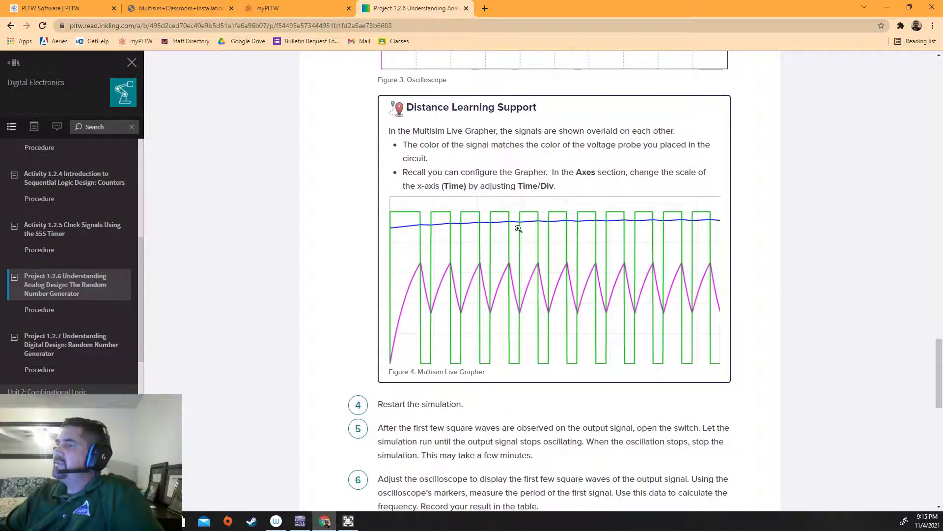
pyautogui.scroll(6, 526, 241)
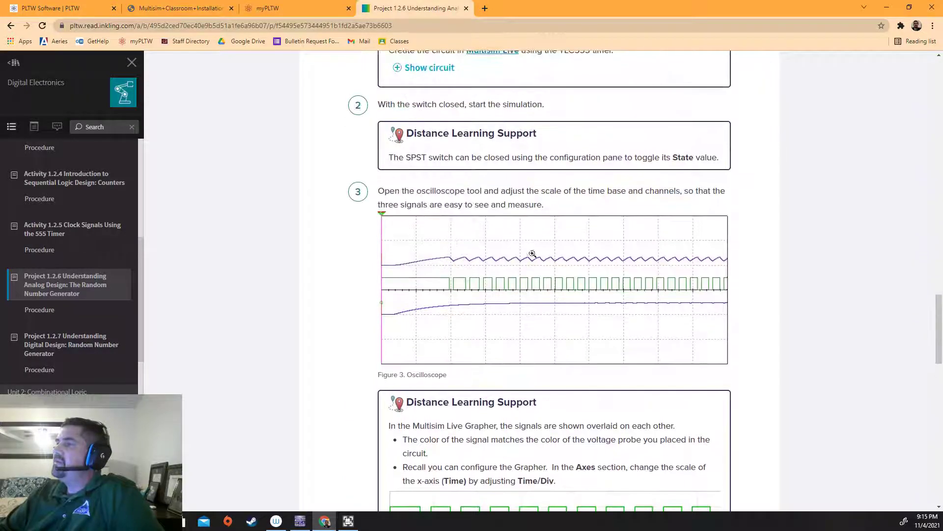